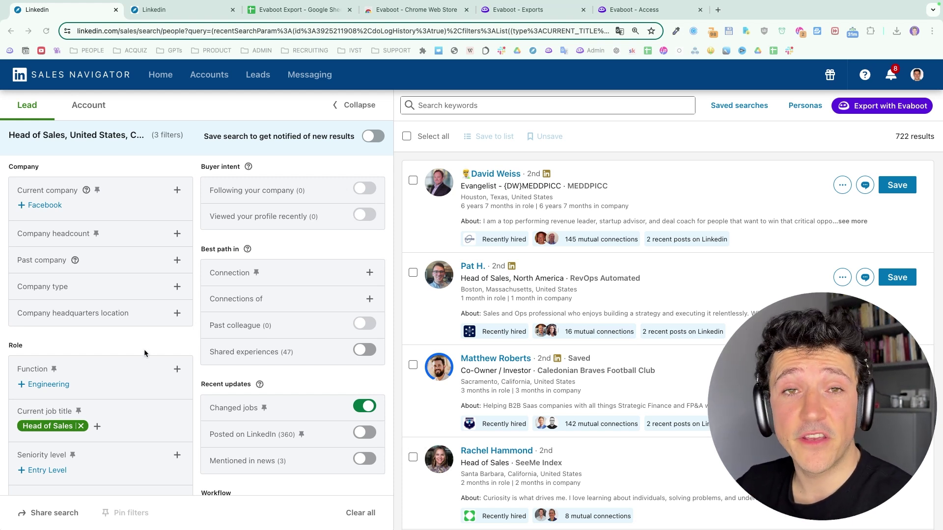
- Switch to the 66-lead Recently Accepted Connections and InMails lead list tab
left_click(178, 11)
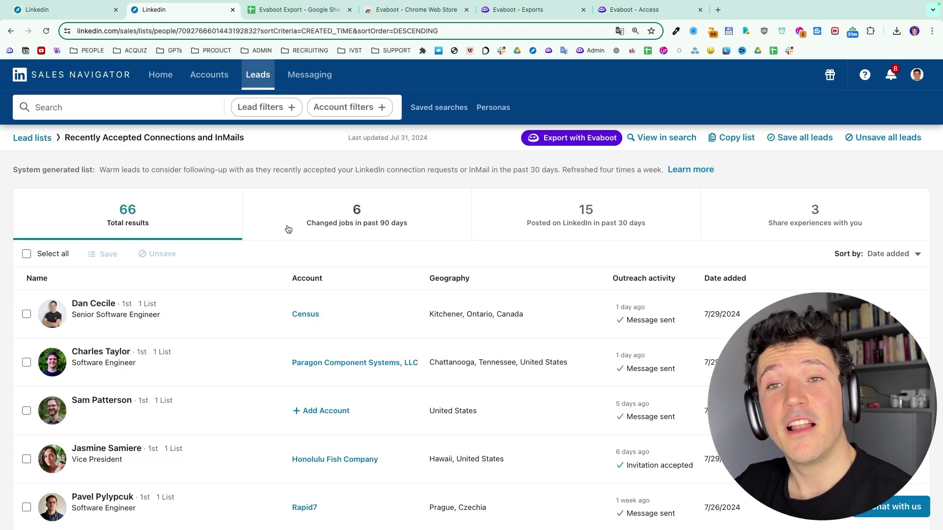
- Open the Evaboot Export spreadsheet and look across its email, position and company columns
left_click(299, 12)
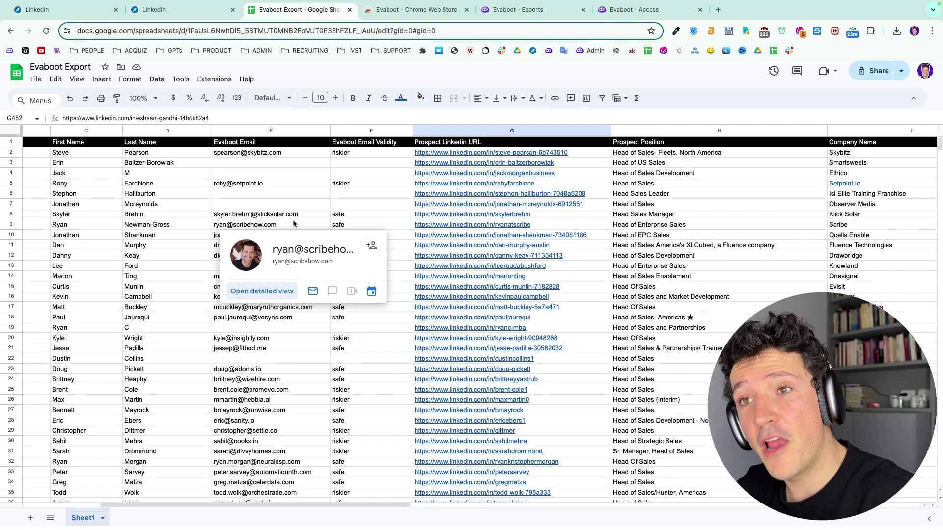
scroll(270, 214, "right", 4)
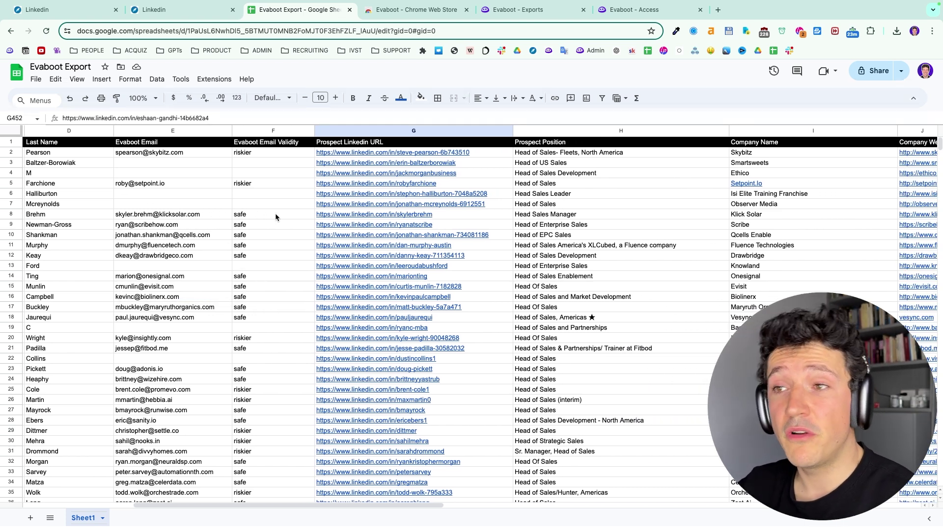
scroll(356, 250, "right", 5)
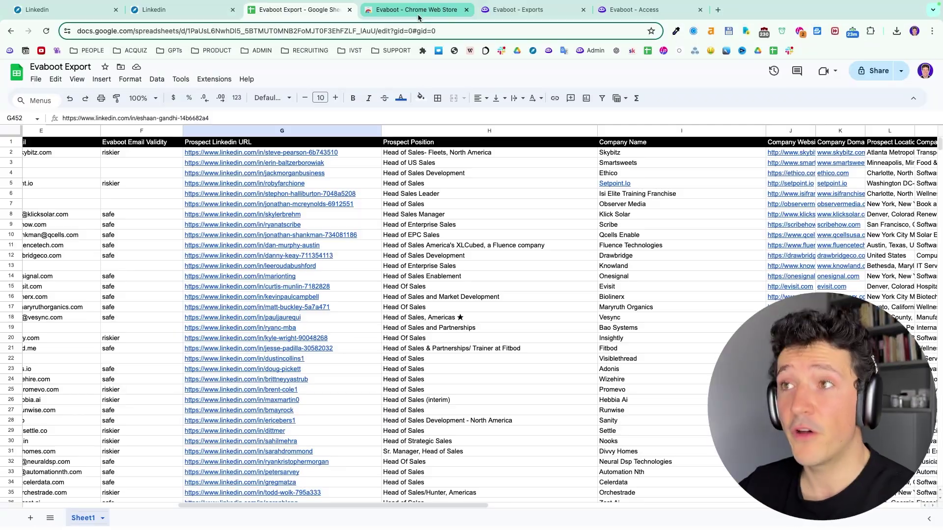
- Bring up the Evaboot extension's Chrome Web Store page
left_click(419, 15)
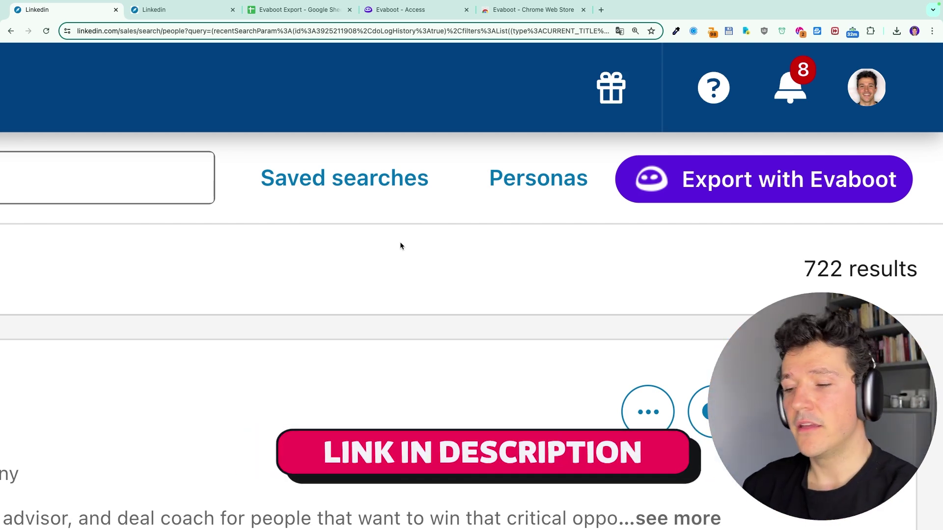
- Install the Evaboot extension in Chrome from its Web Store page
left_click(393, 14)
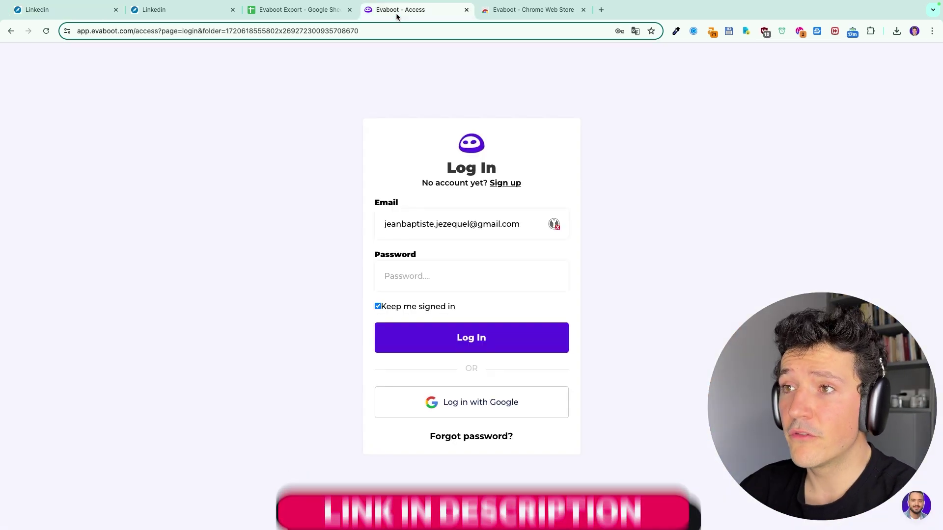
left_click(514, 14)
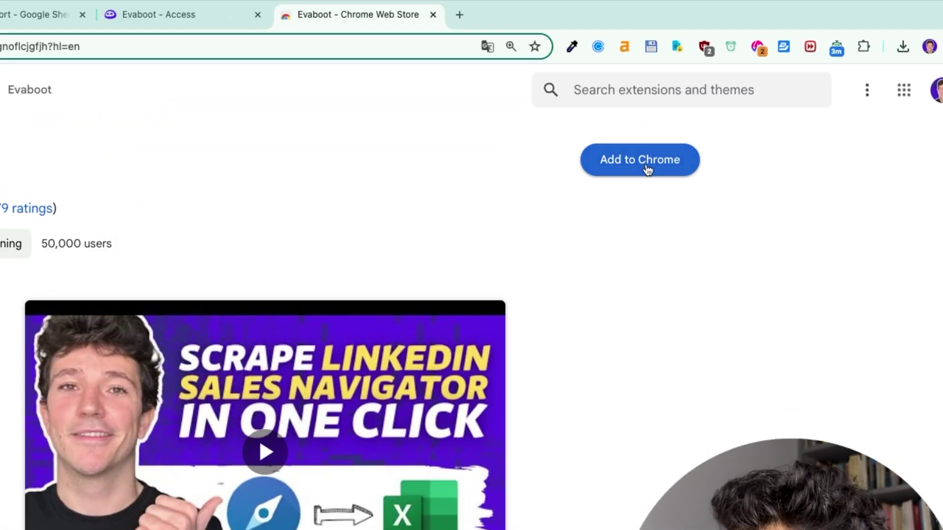
left_click(647, 167)
left_click(399, 452)
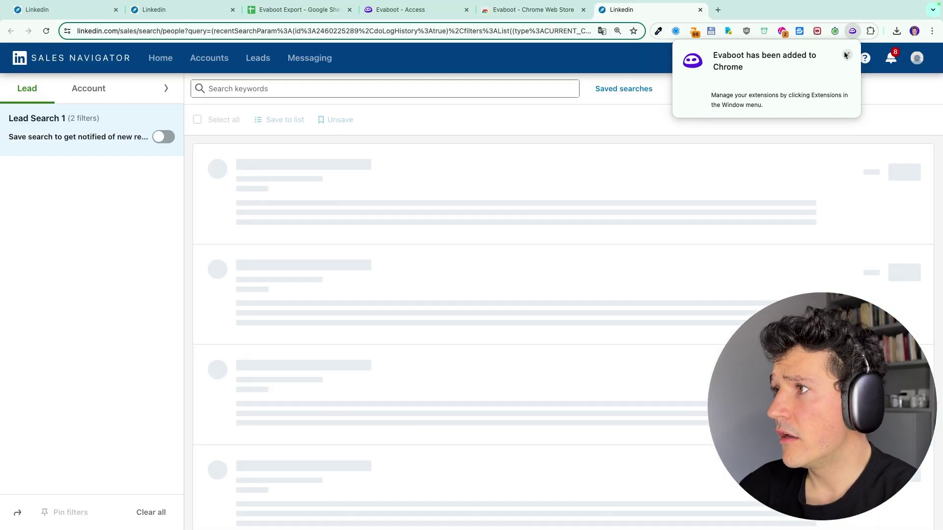
- Dismiss the extension notice and reload the 66-lead Recently Accepted Connections list
left_click(845, 55)
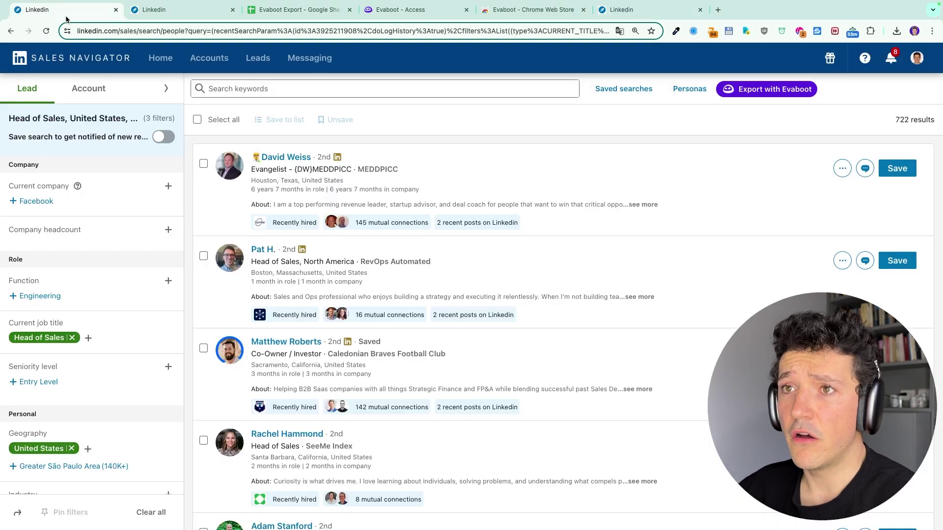
left_click(93, 10)
left_click(167, 11)
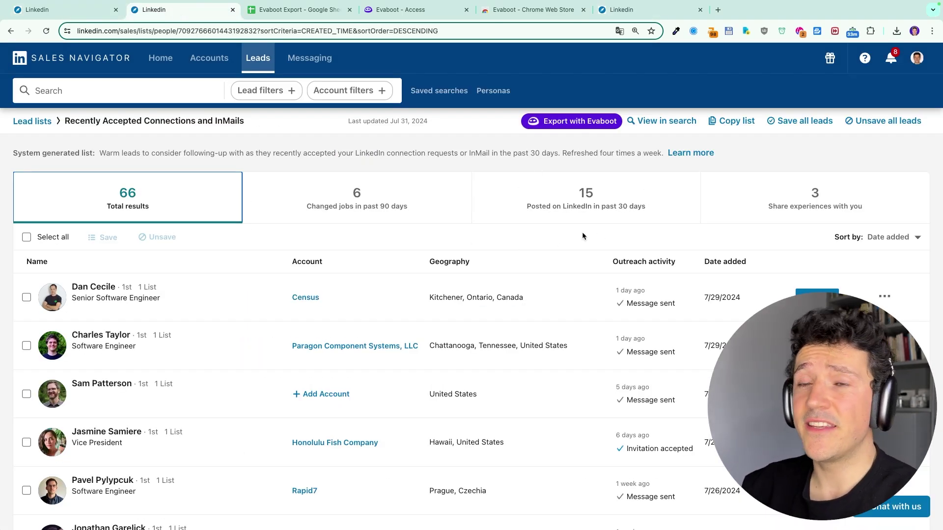
left_click(44, 30)
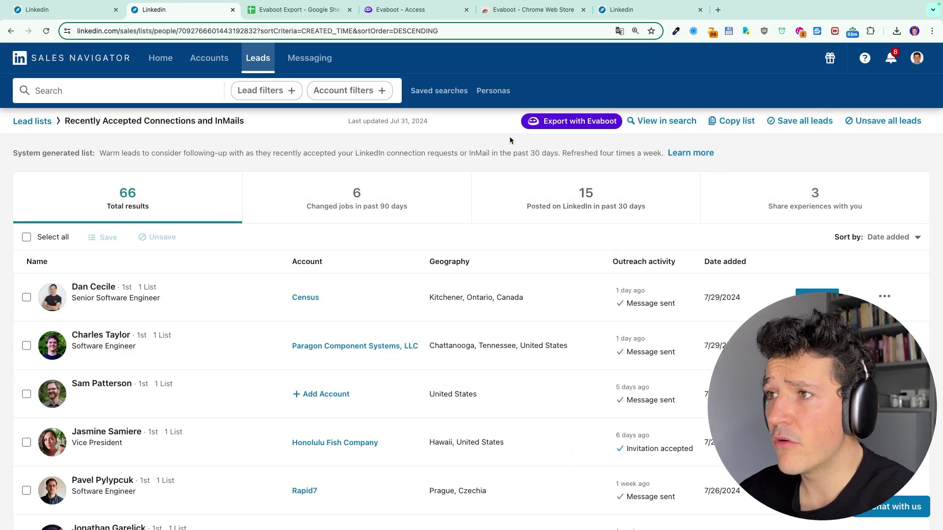
- Launch an Evaboot with-emails export named 'Test Export' for the 66 leads
left_click(575, 123)
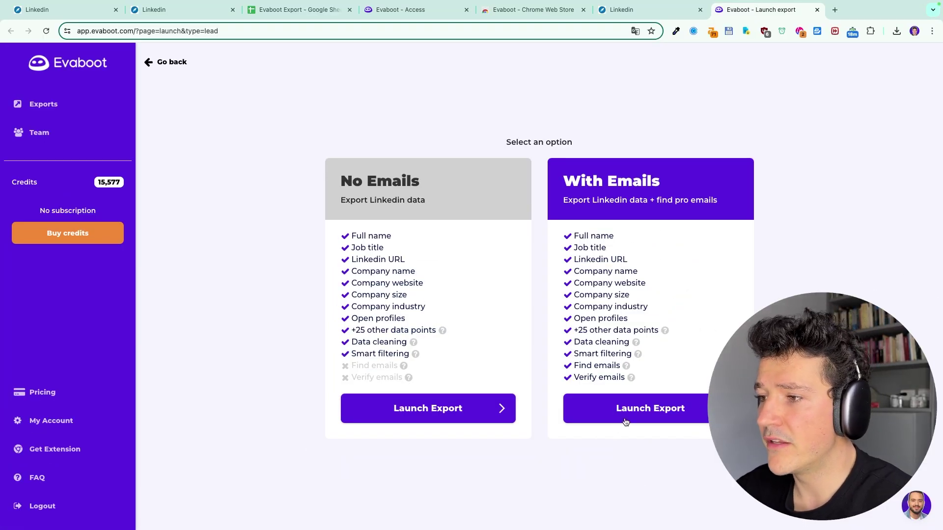
left_click(625, 421)
left_click(412, 282)
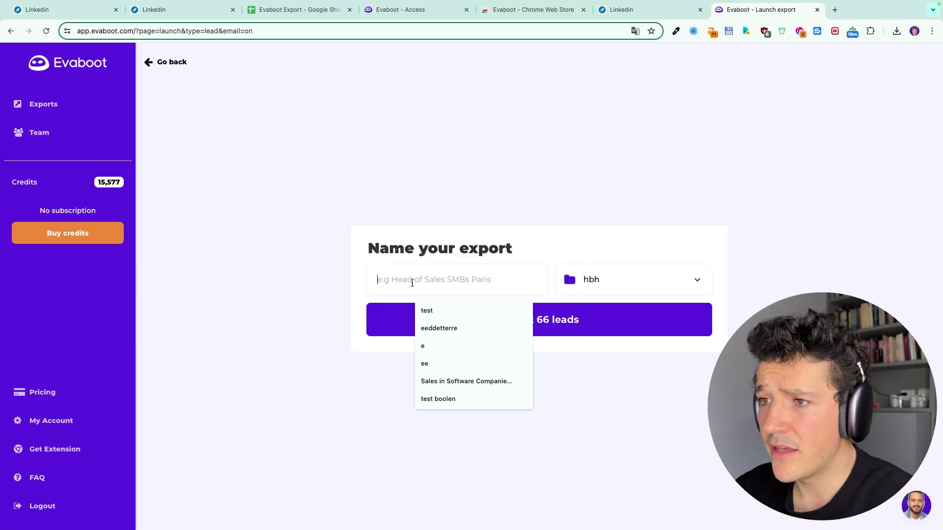
type("Test Export")
left_click(560, 322)
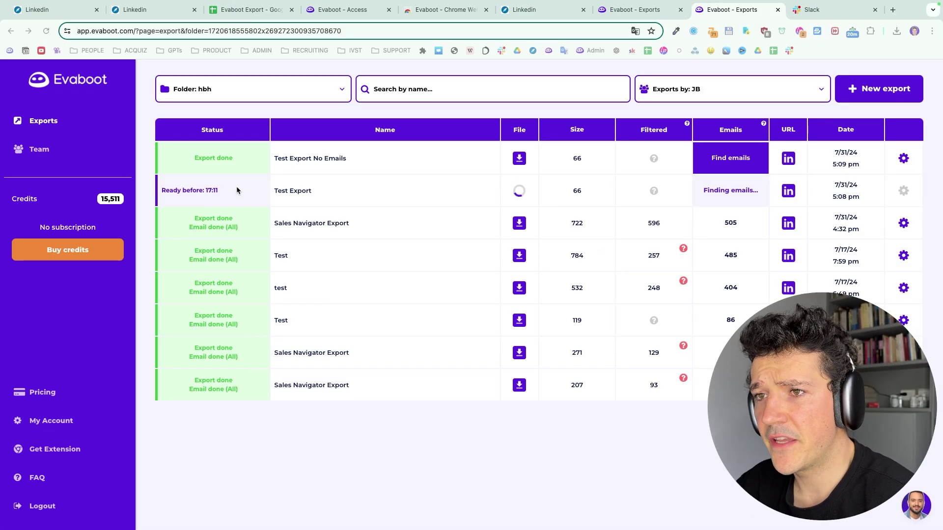
- Review the exports table and start finding emails for 'Test Export No Emails'
scroll(237, 187, "up", 10)
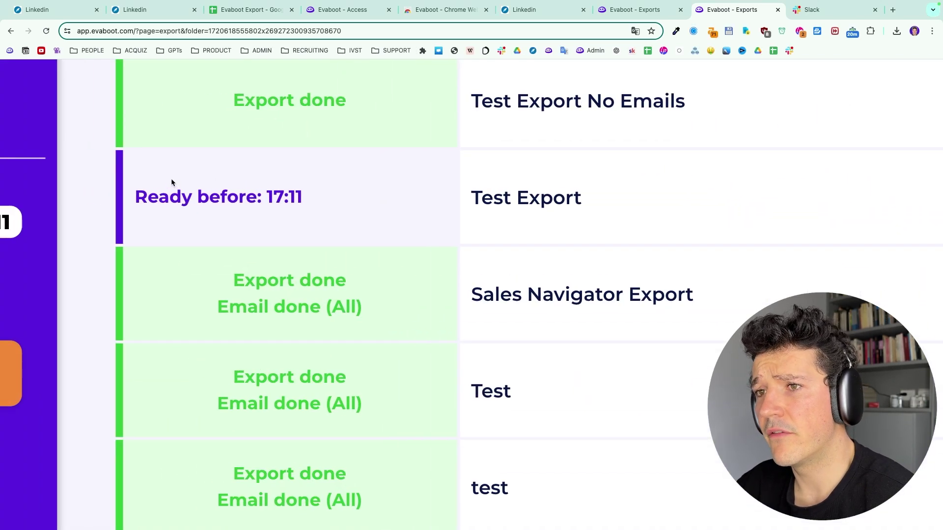
scroll(445, 208, "down", 10)
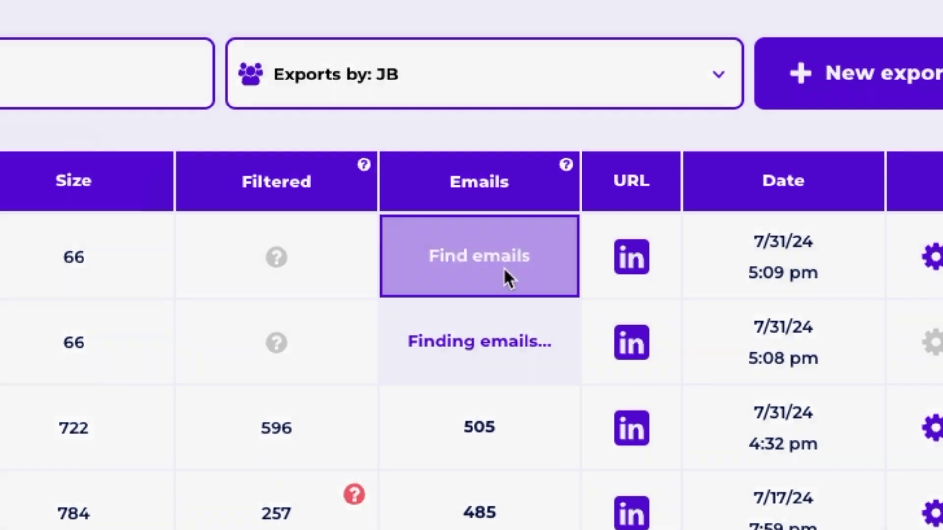
left_click(740, 164)
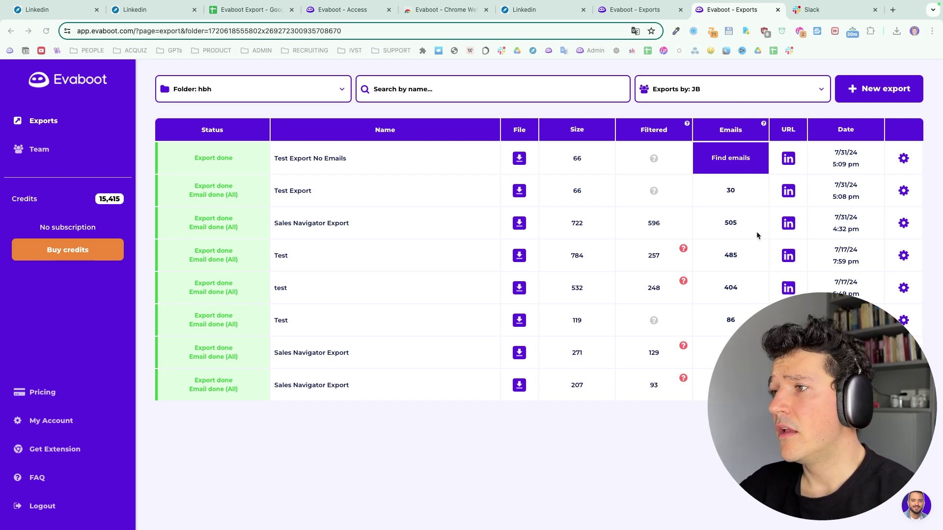
- Check the 722-lead export's email stats: 383 safe, 122 risky, 217 empty
left_click(730, 224)
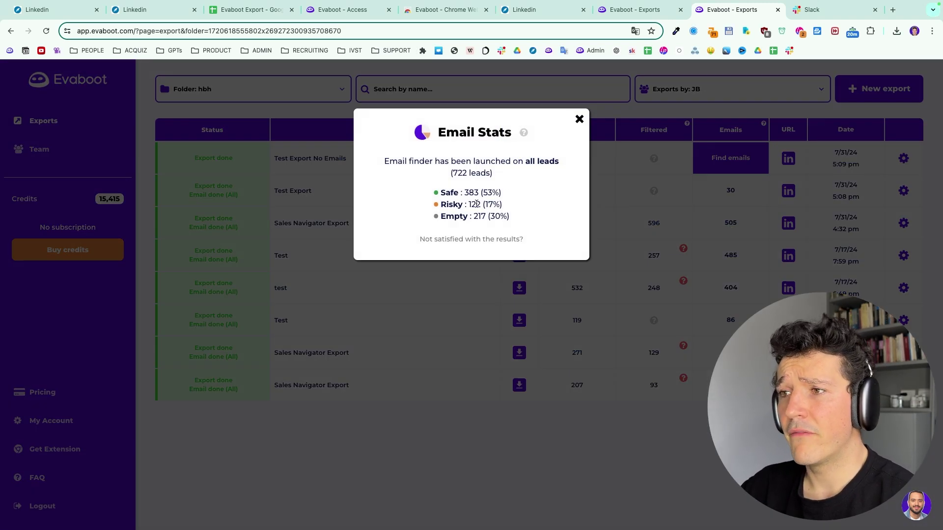
scroll(476, 204, "up", 3)
scroll(477, 218, "up", 3)
scroll(476, 220, "up", 2)
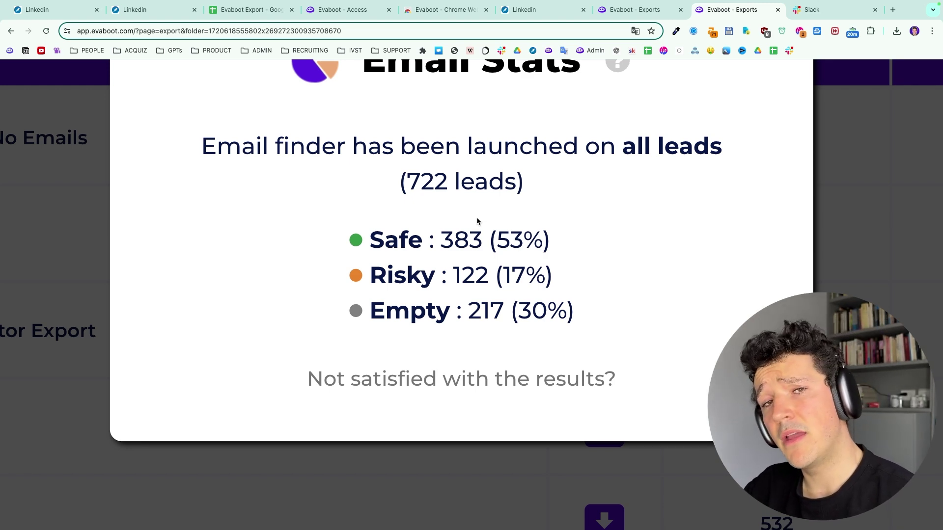
scroll(476, 220, "up", 1)
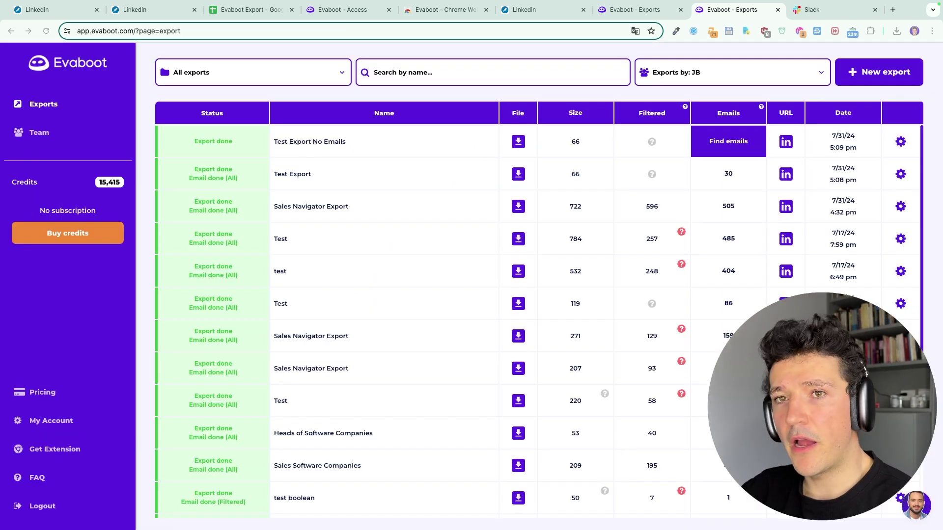
left_click(91, 399)
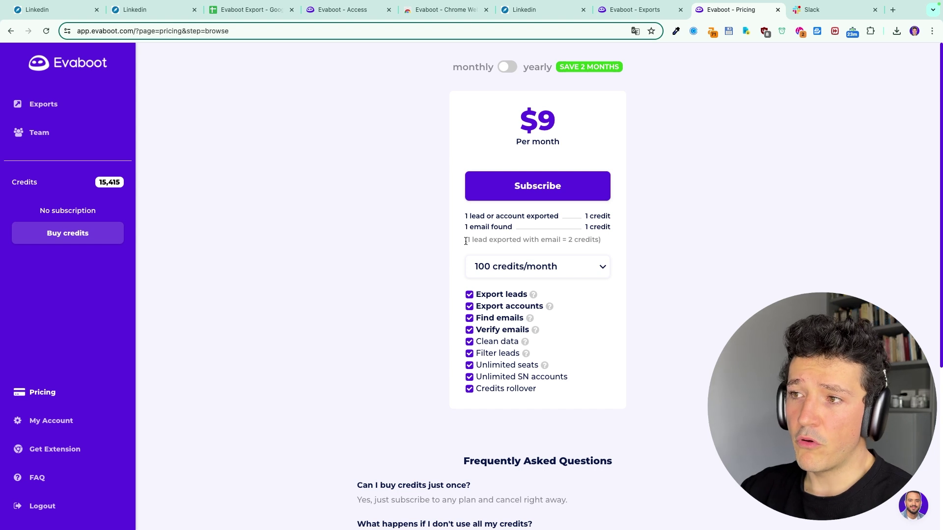
left_click_drag(466, 241, 611, 248)
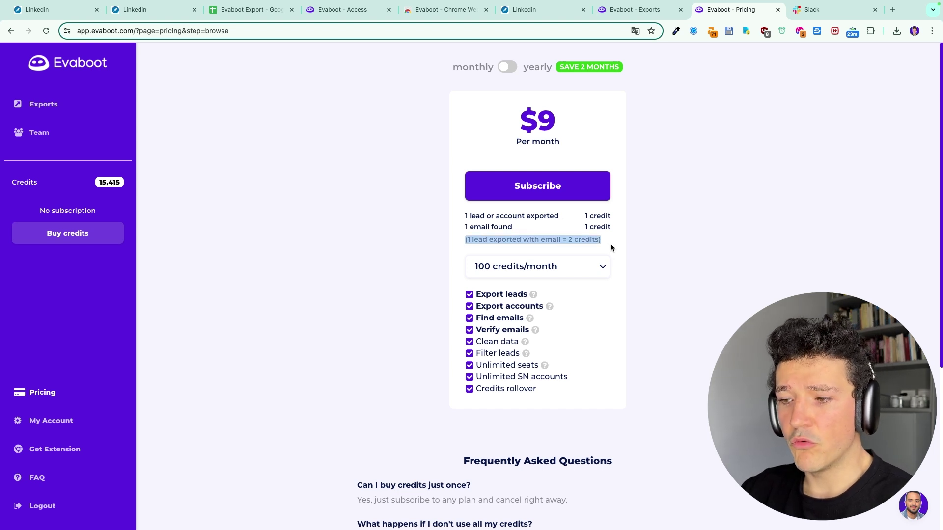
scroll(578, 224, "up", 5)
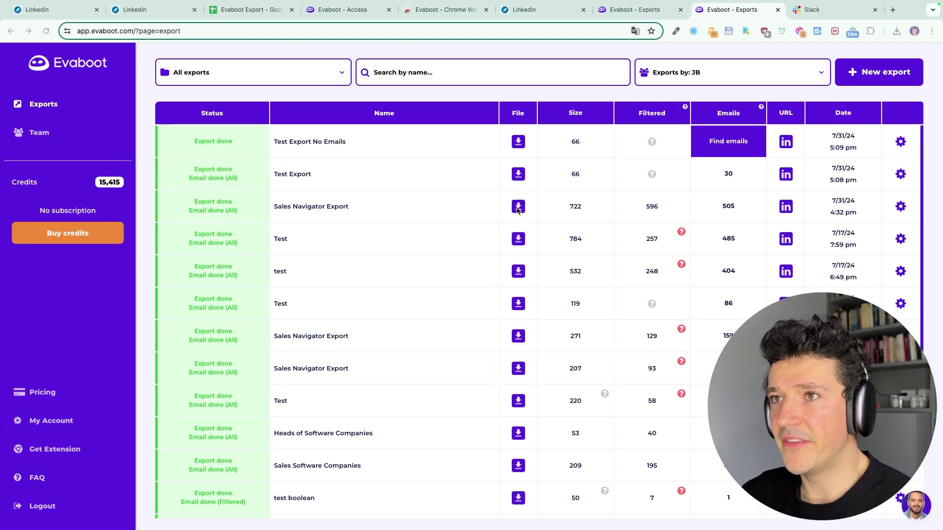
- Bring up the Evaboot Export sheet and scroll right to column AF
left_click(251, 14)
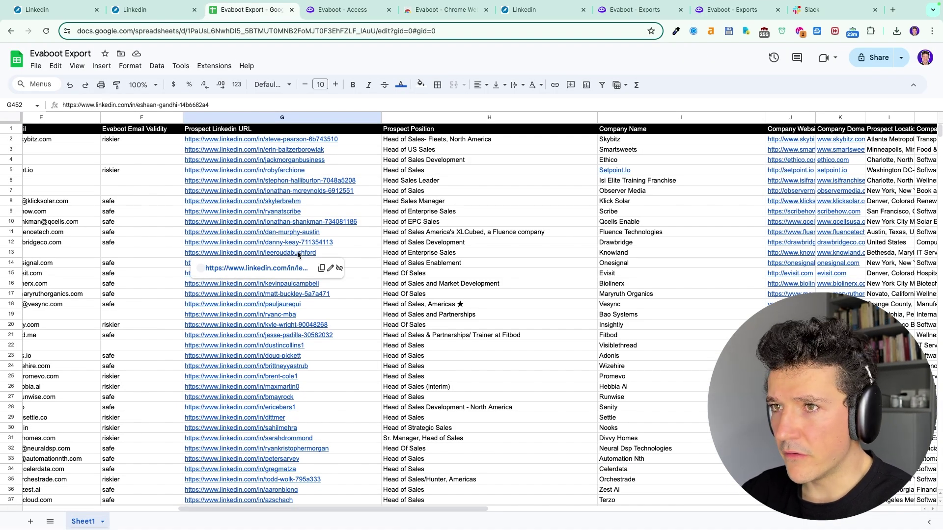
scroll(100, 189, "left", 8)
scroll(100, 188, "left", 3)
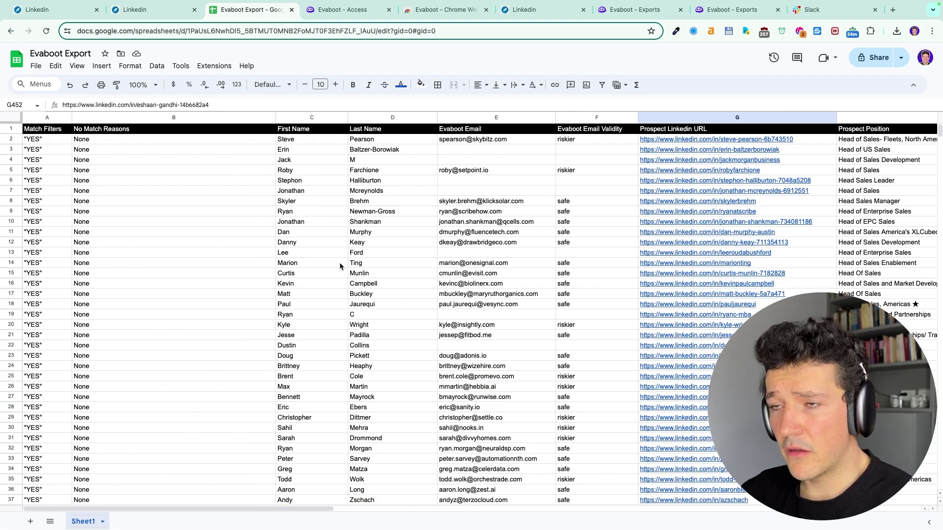
scroll(340, 264, "right", 5)
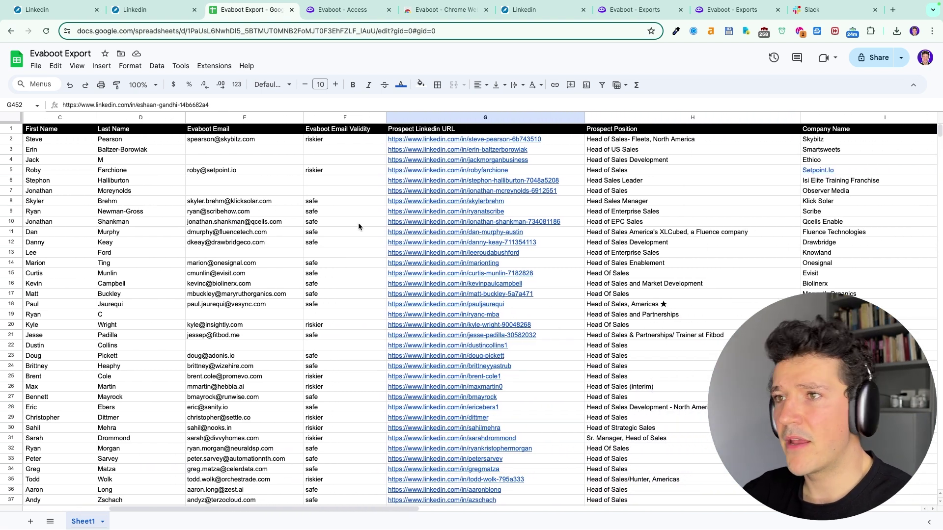
scroll(359, 221, "right", 5)
scroll(515, 247, "right", 3)
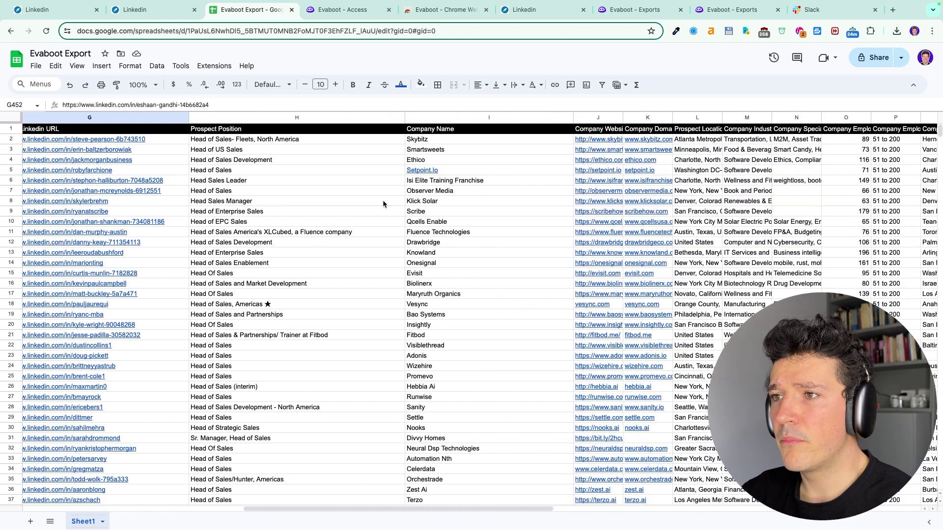
scroll(305, 200, "right", 6)
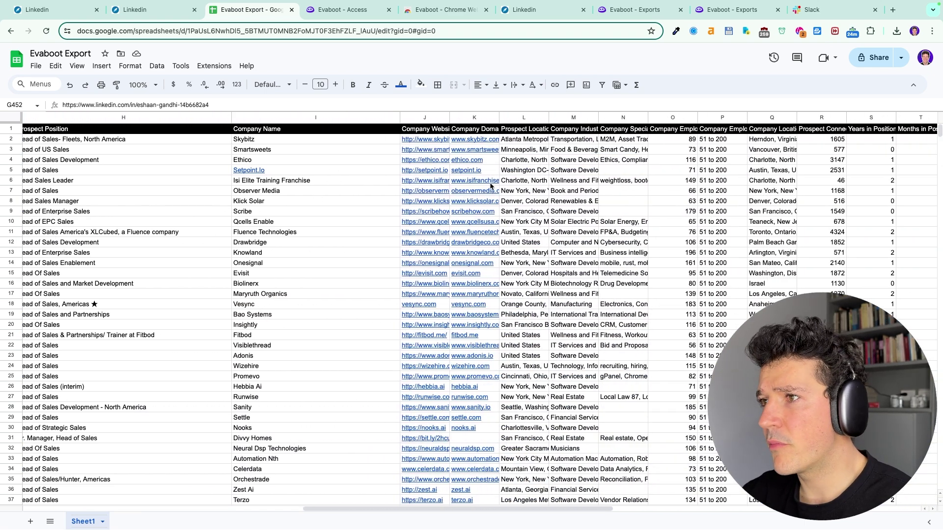
scroll(530, 188, "right", 8)
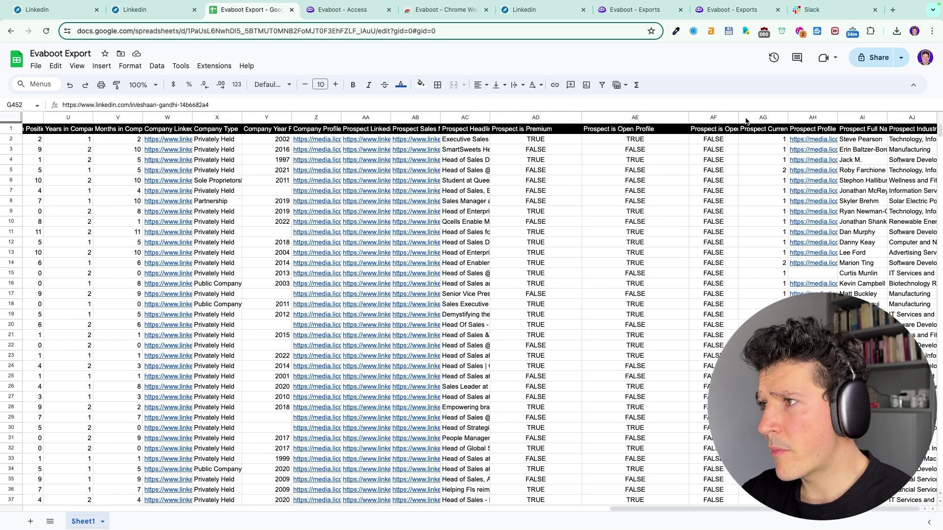
- Widen column AF to reveal 'Prospect is Open to Work', then return toward column A
left_click_drag(737, 116, 795, 196)
scroll(279, 243, "left", 10)
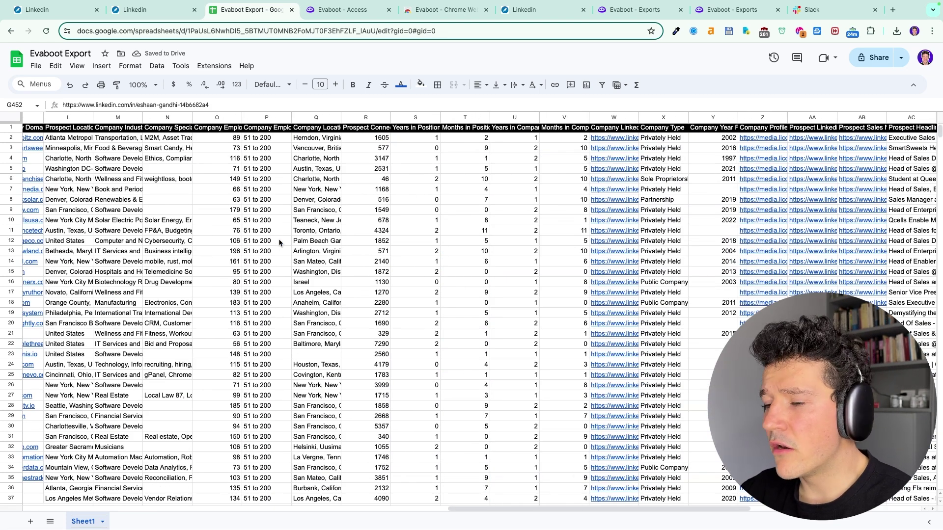
scroll(279, 242, "left", 10)
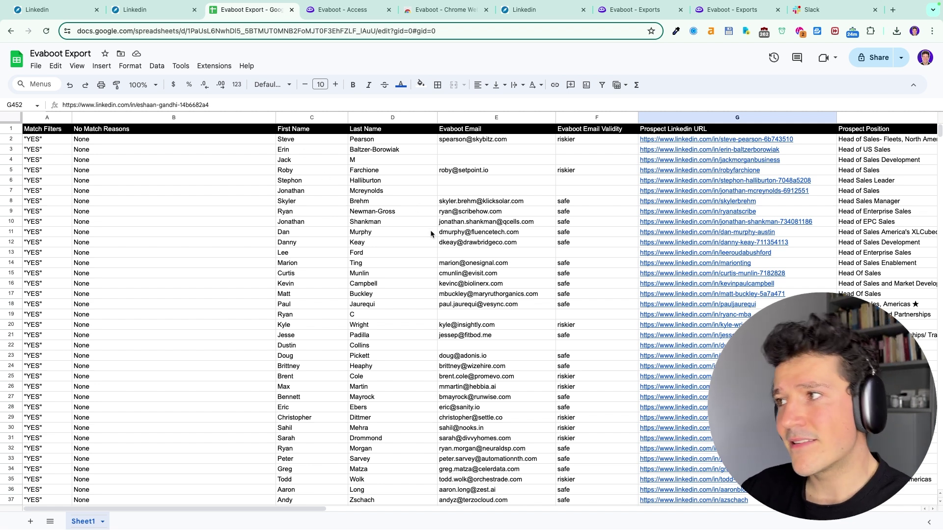
scroll(432, 236, "right", 5)
scroll(432, 238, "left", 5)
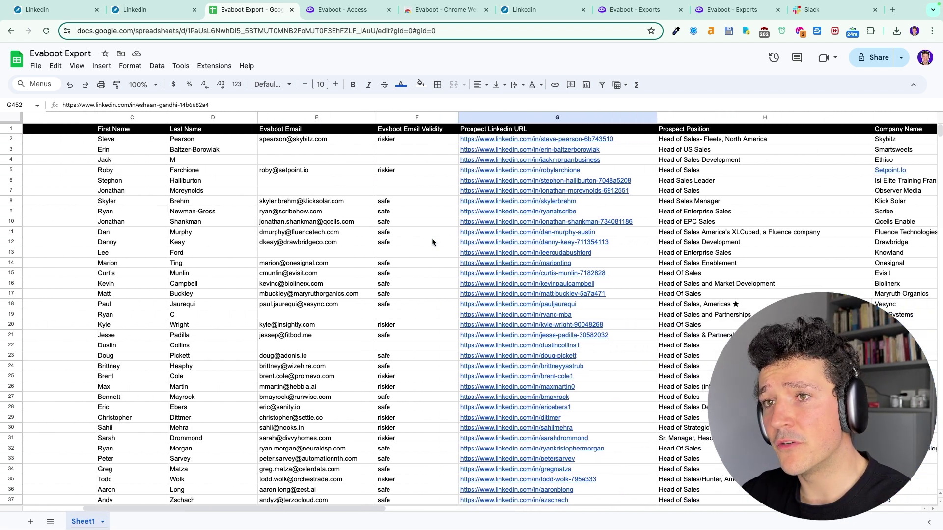
scroll(431, 237, "right", 4)
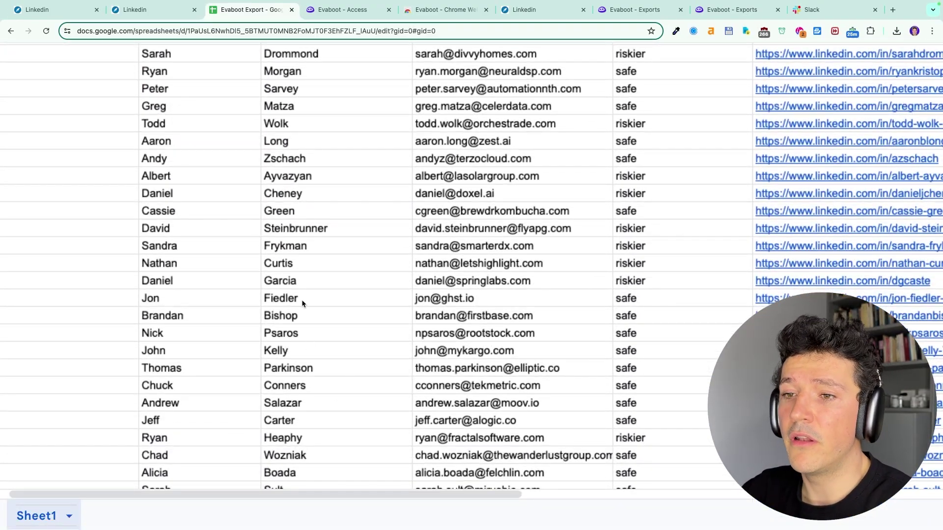
scroll(301, 303, "down", 5)
key("super+0")
scroll(301, 304, "up", 10)
scroll(302, 303, "right", 15)
scroll(333, 221, "left", 3)
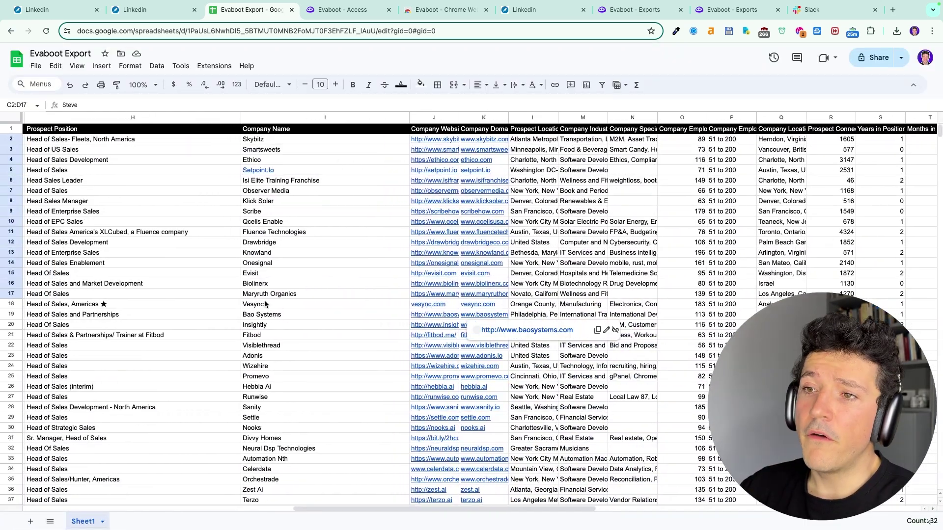
scroll(332, 221, "up", 5)
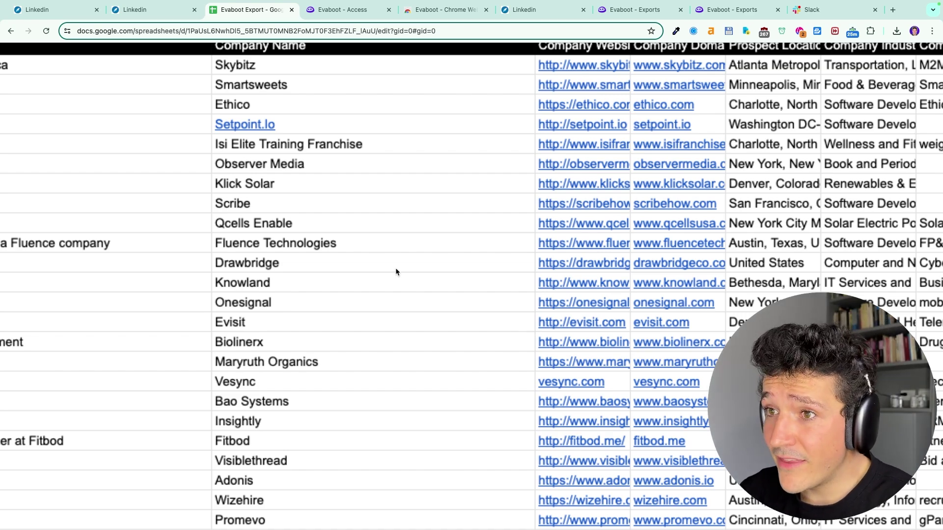
scroll(395, 270, "left", 5)
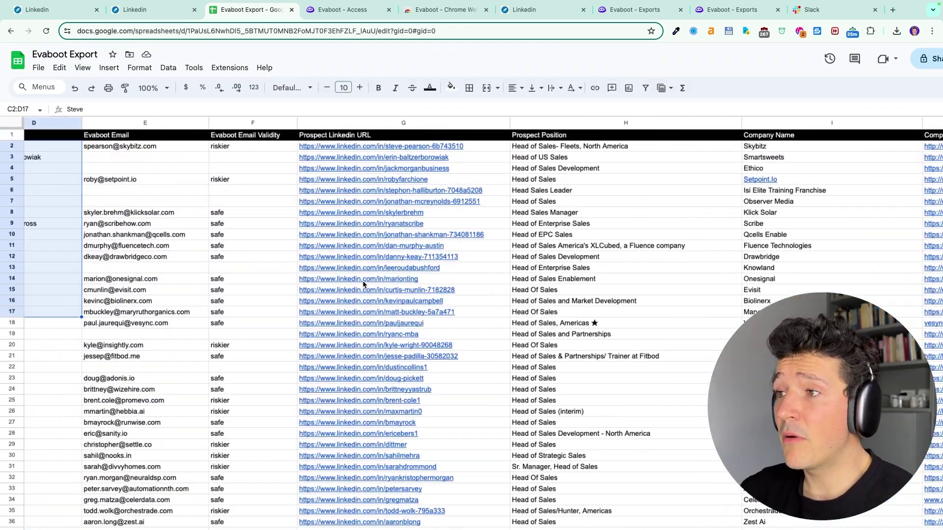
scroll(363, 284, "down", 1)
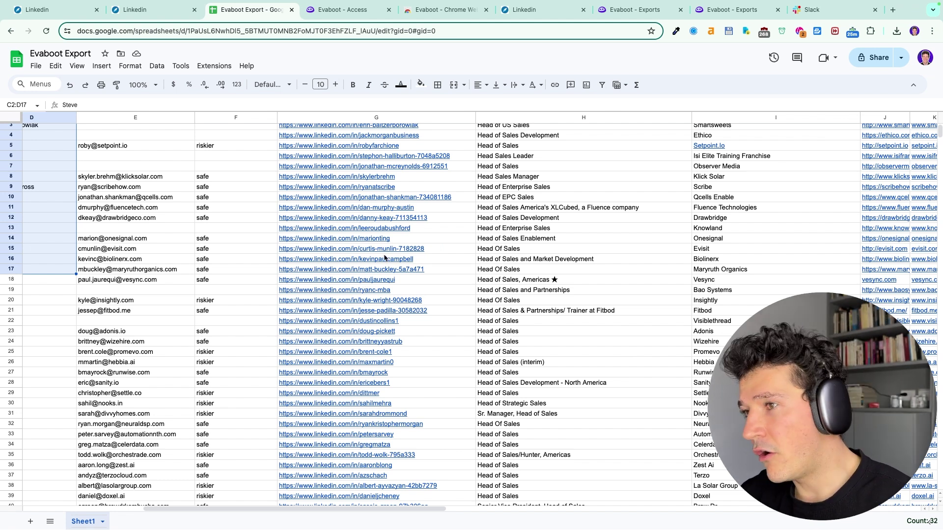
scroll(385, 257, "up", 2)
scroll(384, 257, "left", 1)
scroll(384, 254, "left", 2)
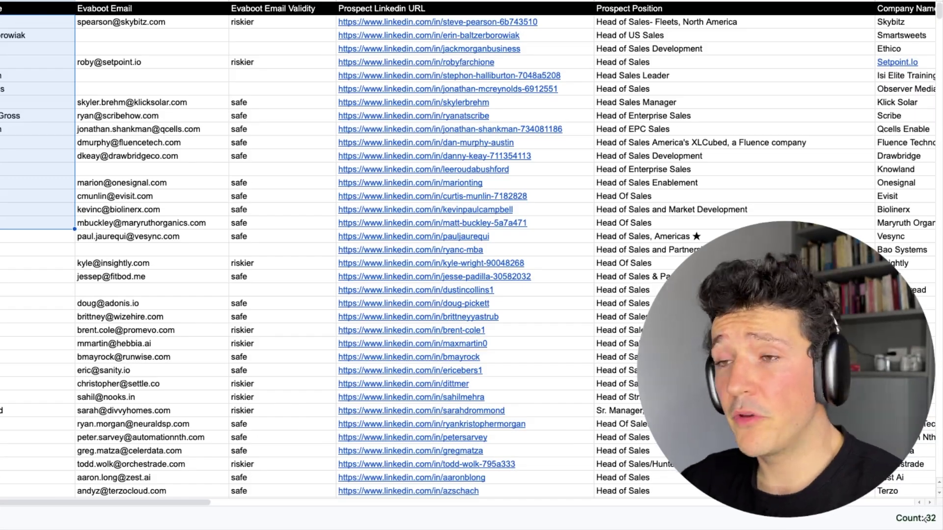
scroll(134, 350, "left", 3)
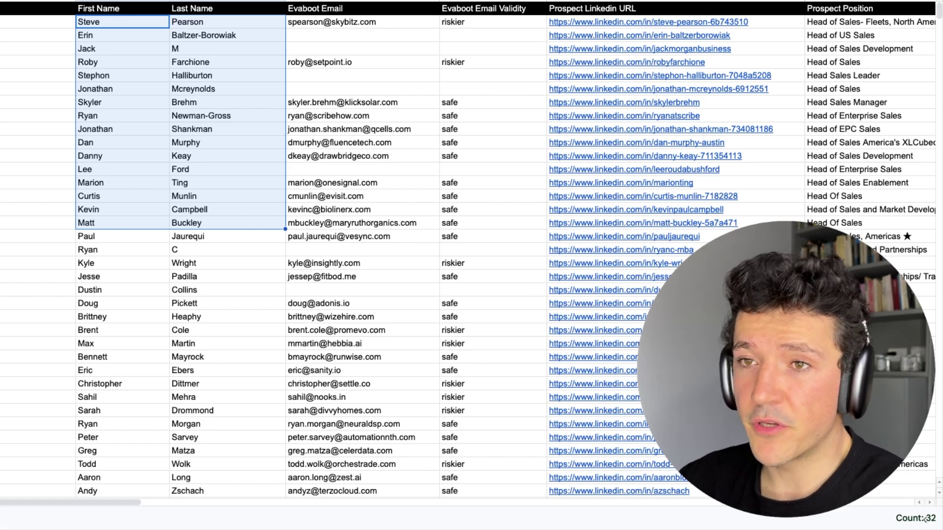
scroll(344, 265, "down", 10)
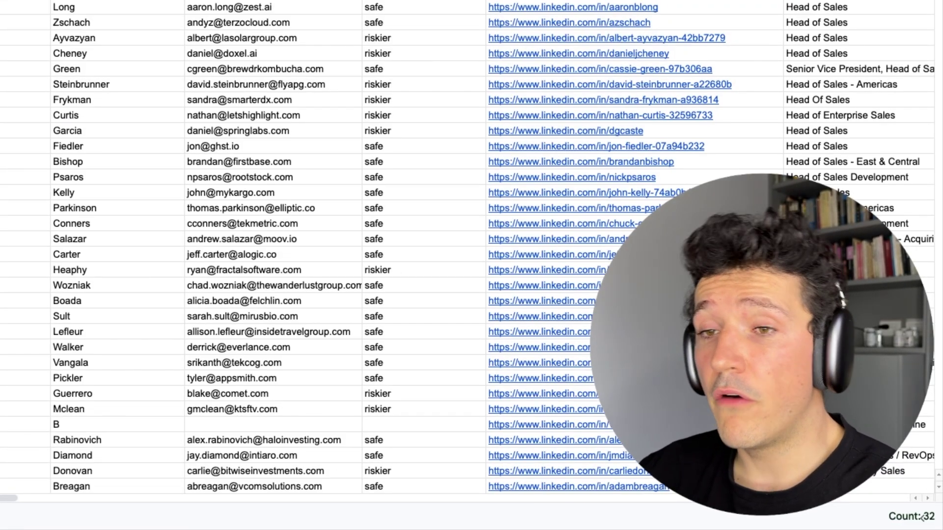
scroll(393, 246, "down", 1)
scroll(344, 246, "down", 10)
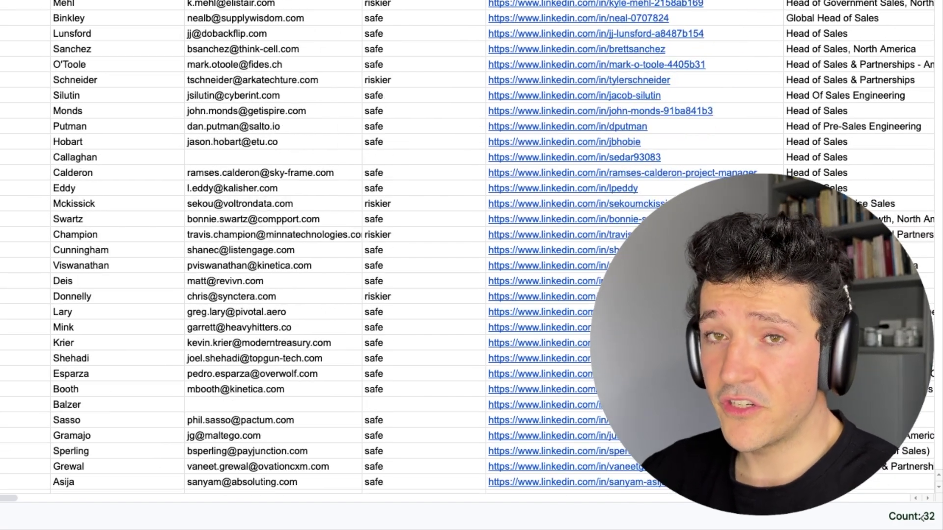
scroll(344, 245, "down", 15)
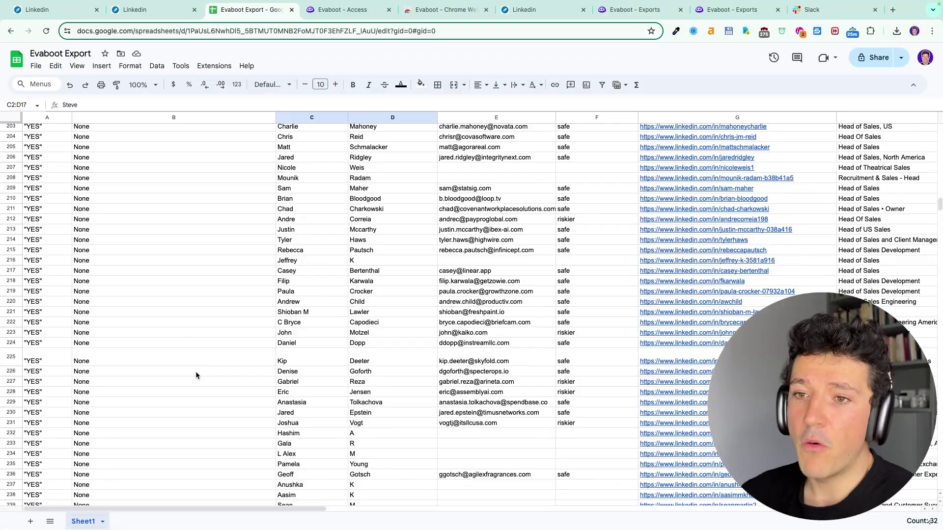
- Browse the flagged leads' email, status and LinkedIn URL columns and select a Match Filters YES cell
scroll(195, 371, "down", 10)
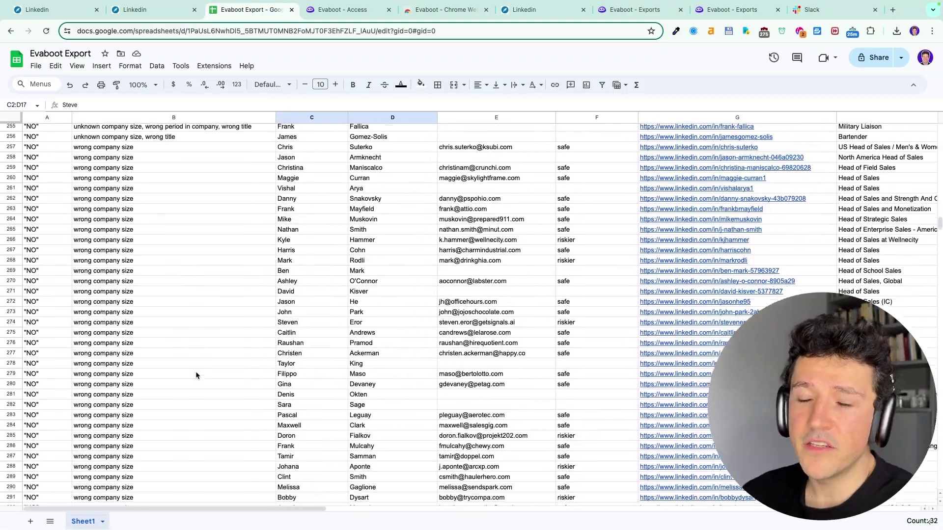
scroll(195, 373, "up", 2)
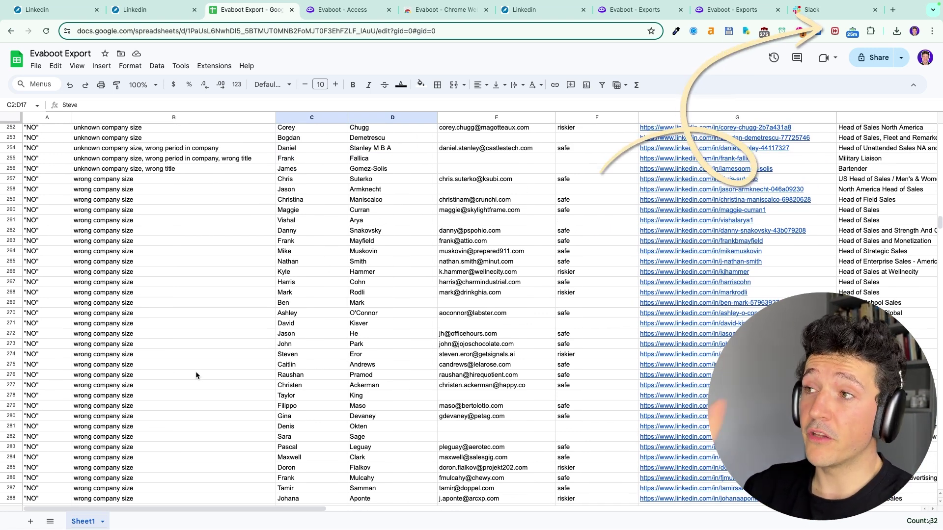
scroll(212, 350, "up", 5)
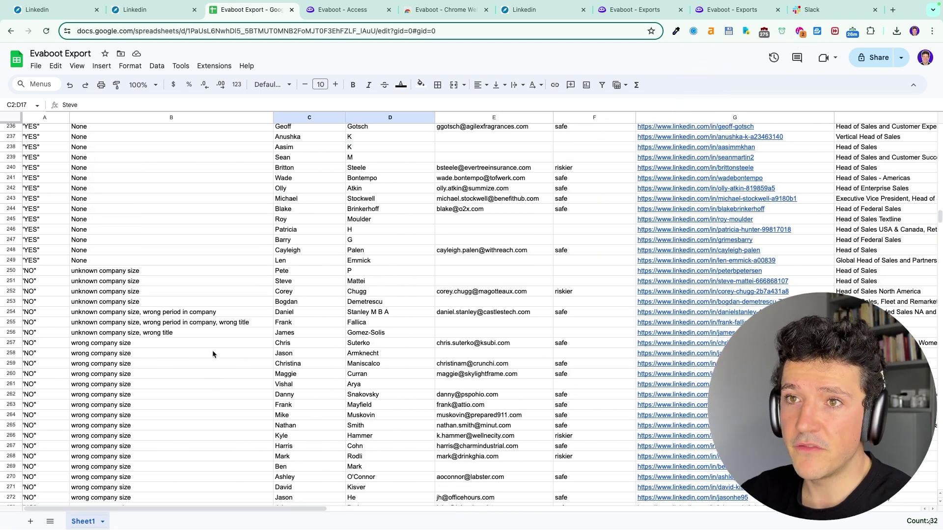
scroll(212, 350, "up", 20)
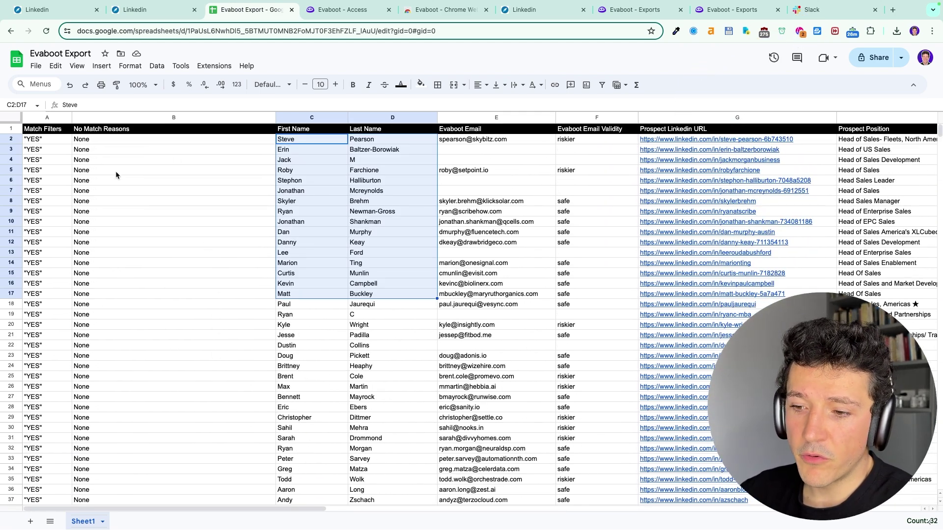
scroll(116, 175, "up", 5)
scroll(116, 175, "left", 4)
scroll(116, 175, "up", 3)
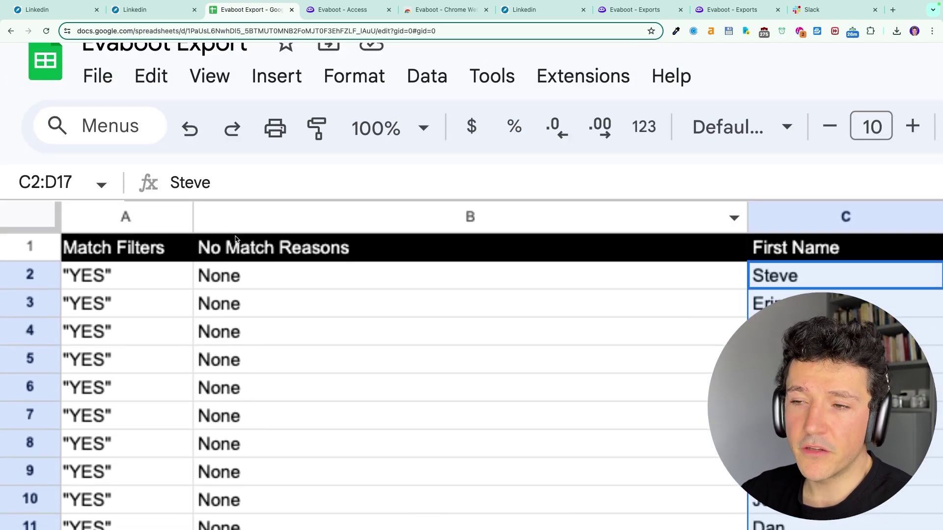
scroll(374, 352, "down", 5)
scroll(373, 352, "down", 3)
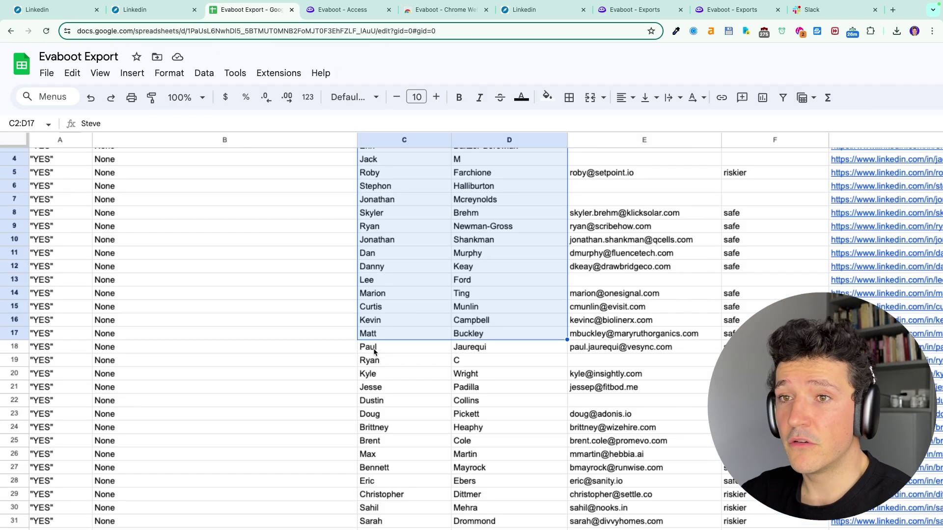
scroll(219, 318, "up", 2)
left_click(72, 221)
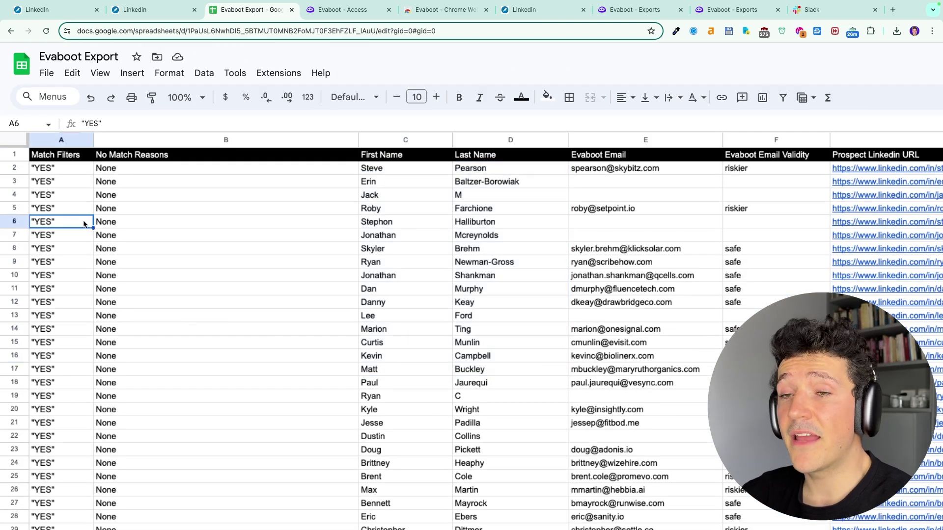
- Glance at the Sales Navigator lead list and search, then return to the spreadsheet
left_click(140, 10)
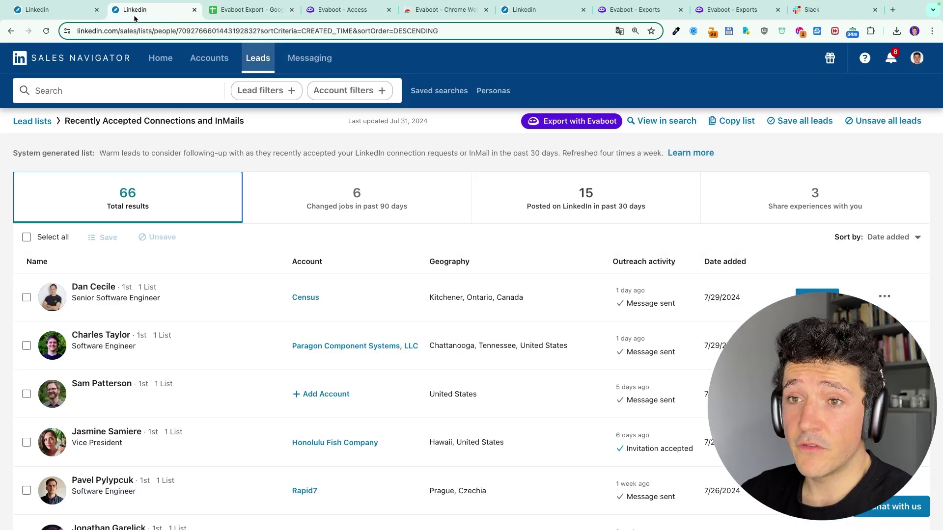
left_click(65, 11)
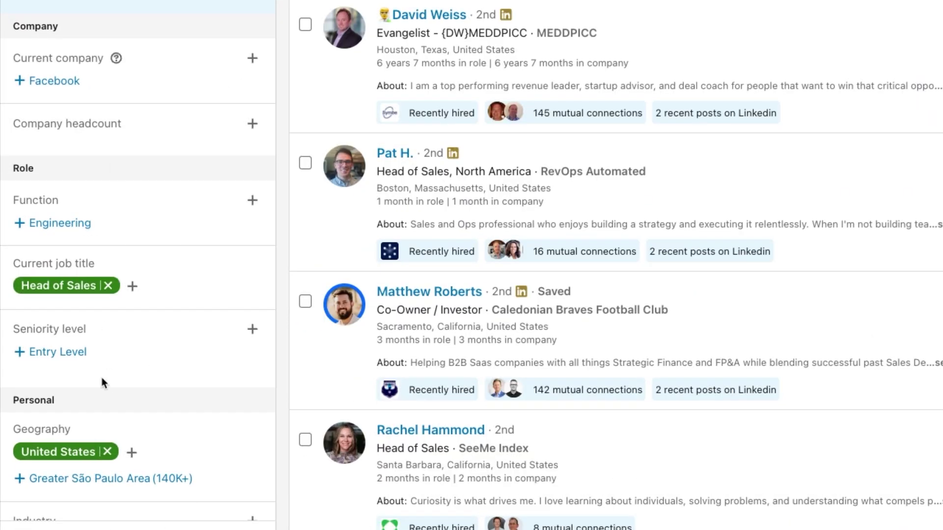
left_click(249, 11)
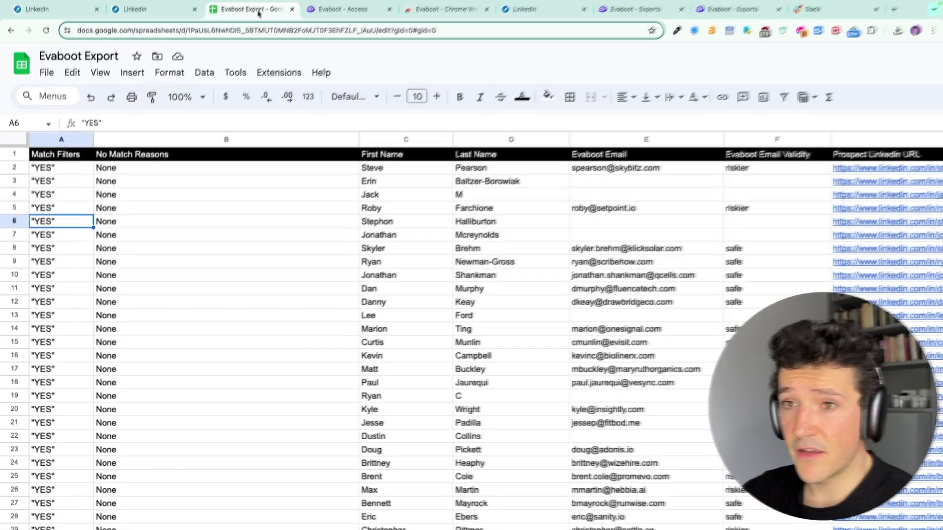
- Scroll down the Evaboot Export sheet and select row 452
scroll(191, 299, "down", 20)
scroll(192, 297, "down", 15)
scroll(192, 297, "up", 2)
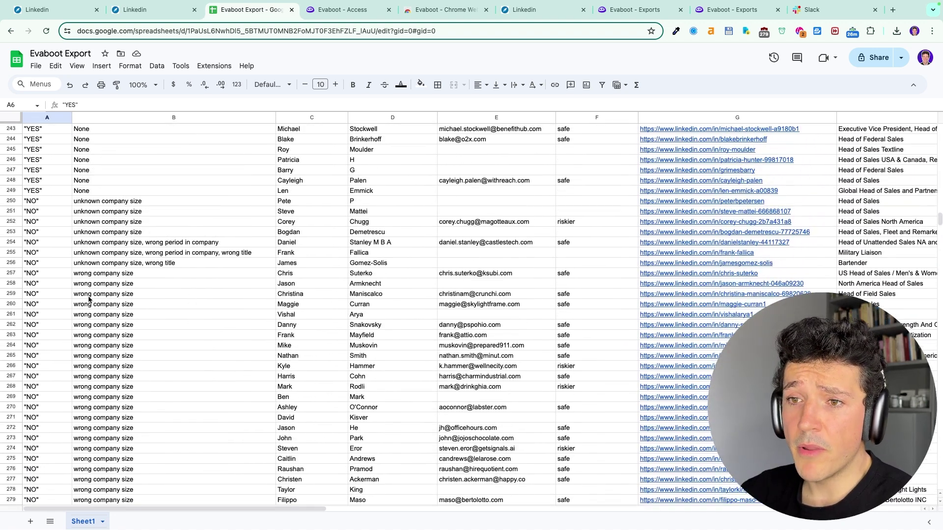
scroll(98, 290, "down", 5)
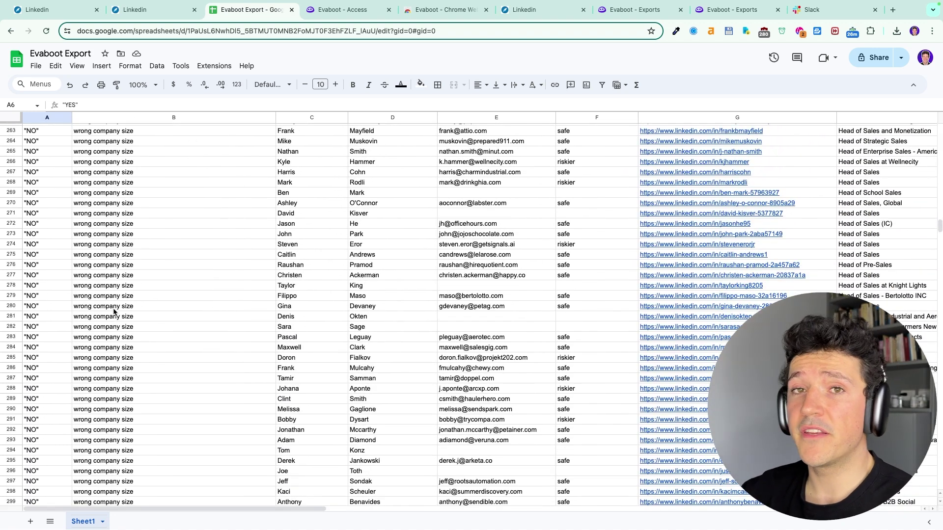
scroll(128, 327, "down", 3)
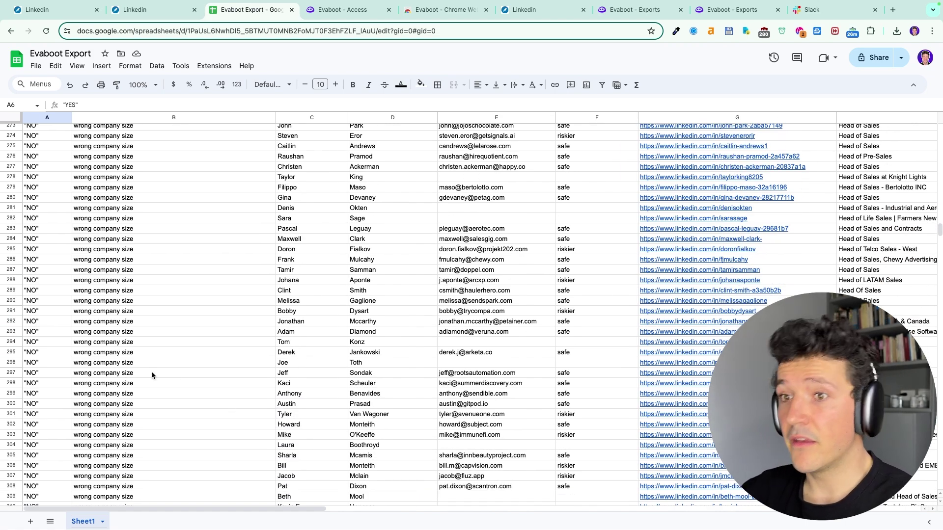
scroll(124, 371, "down", 1)
scroll(124, 372, "down", 20)
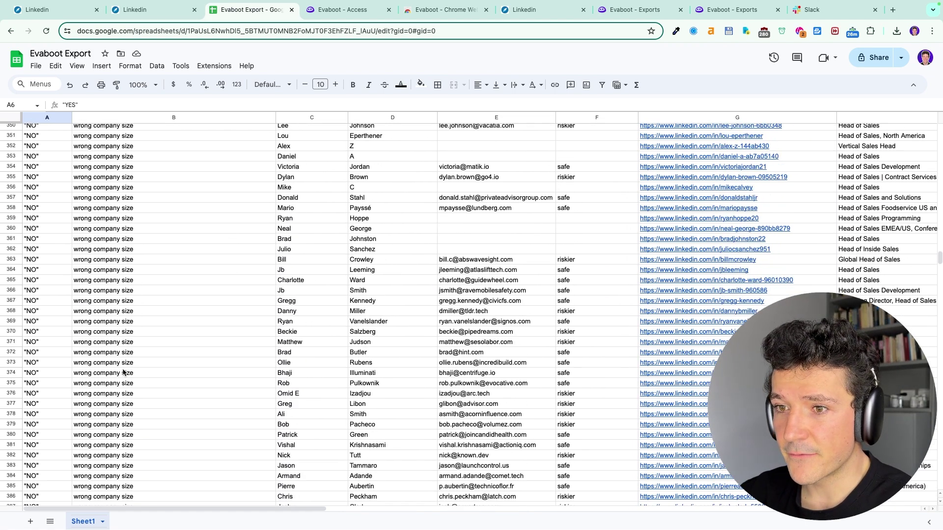
scroll(125, 269, "down", 1)
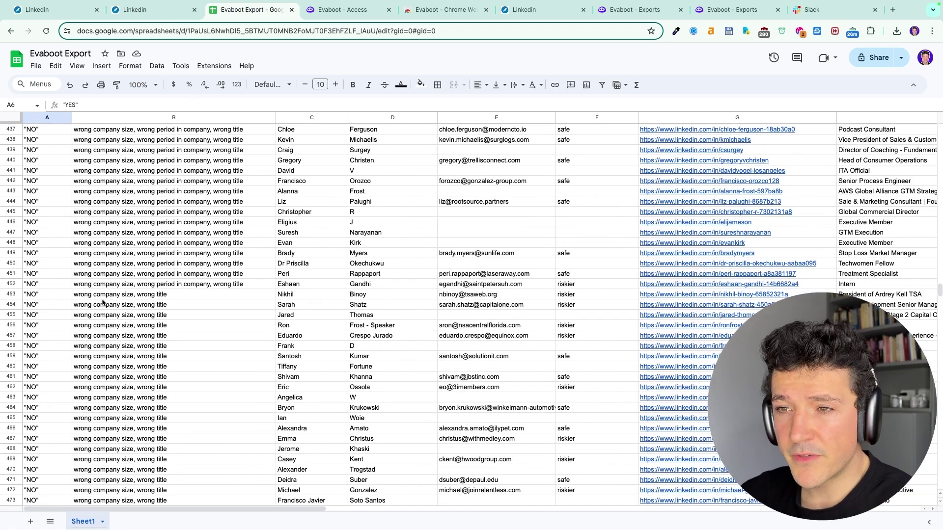
left_click(10, 284)
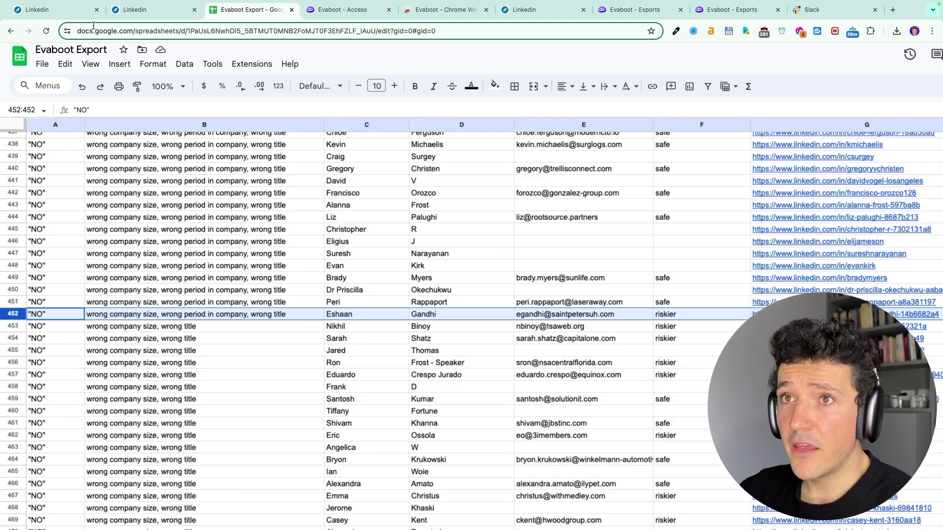
left_click(62, 16)
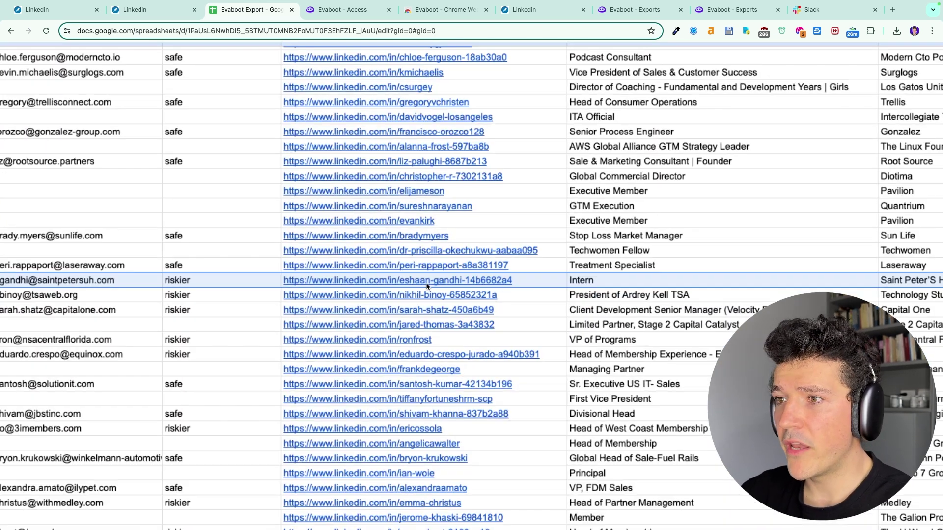
- Open the flagged lead's LinkedIn profile from its URL cell and check the Intern role under Experience
left_click(426, 286)
left_click(400, 301)
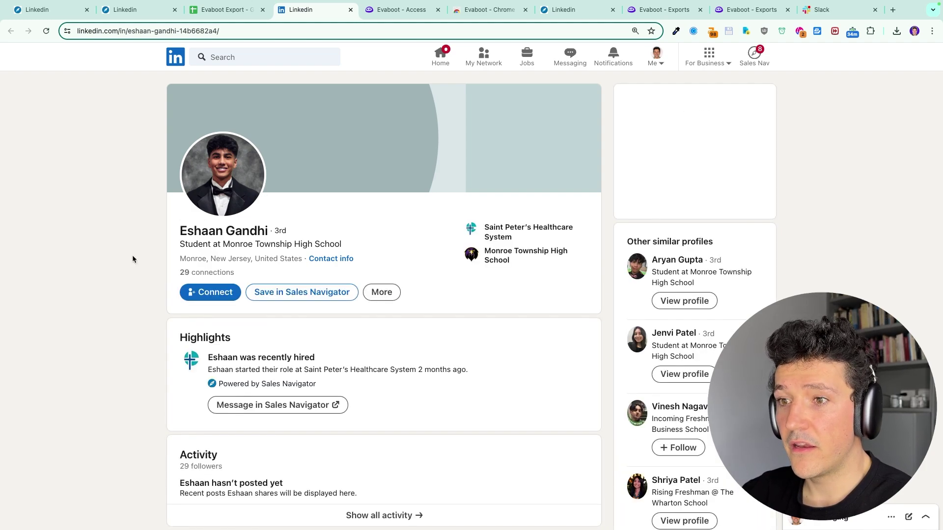
scroll(132, 257, "down", 7)
scroll(197, 206, "up", 5, "ctrl")
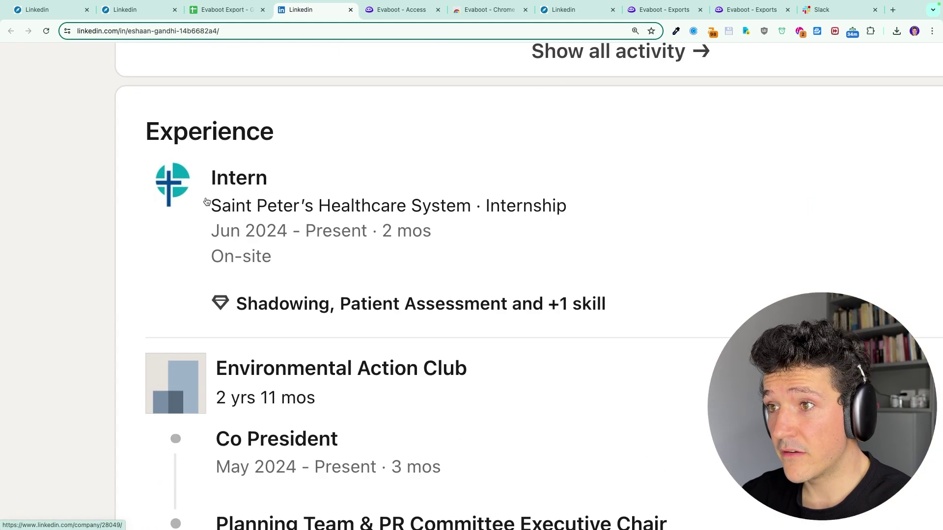
key("super+2")
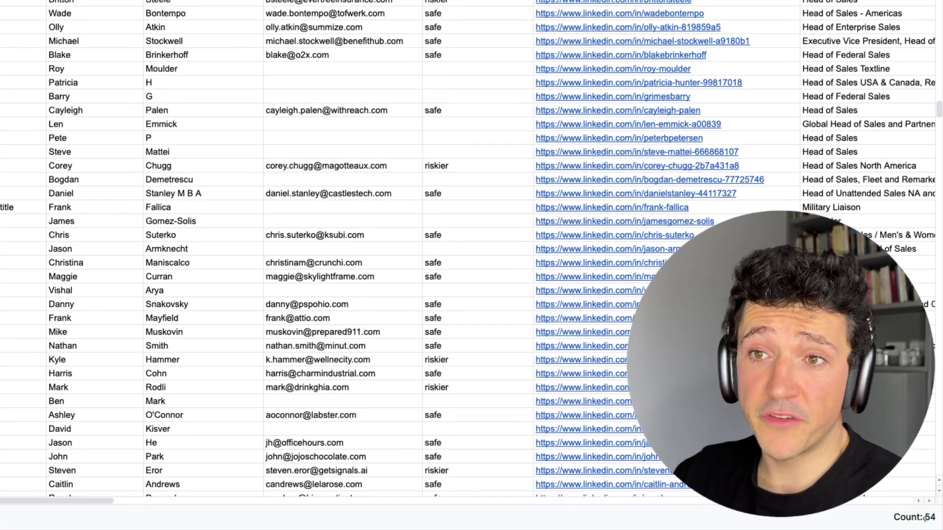
- Scroll through the Evaboot export rows to review the flagged leads' match-filter results
scroll(314, 245, "down", 10)
scroll(924, 516, "down", 4)
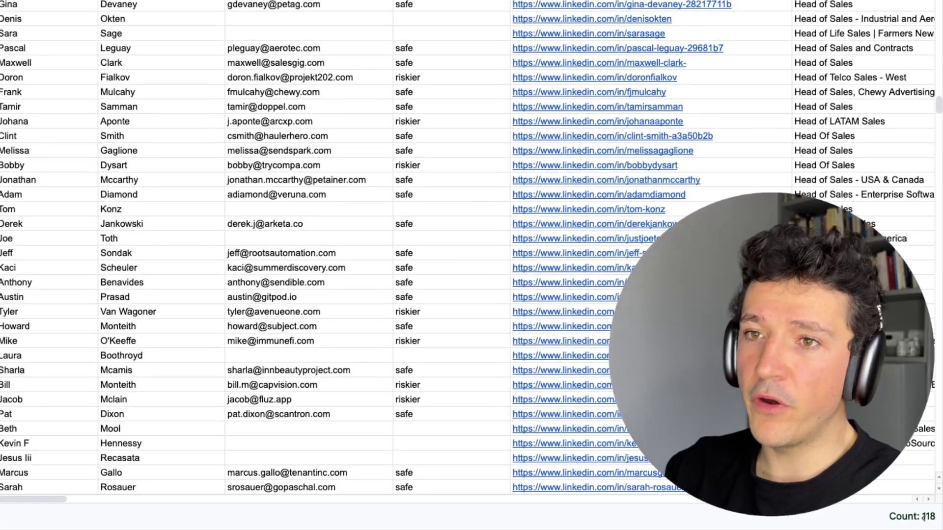
scroll(923, 517, "up", 20)
scroll(923, 517, "down", 2)
scroll(923, 517, "down", 1)
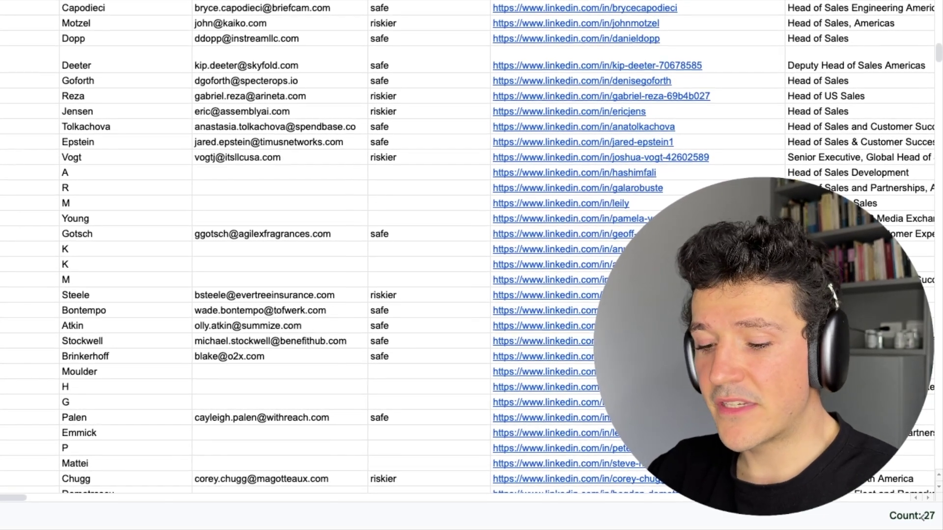
scroll(922, 517, "down", 5)
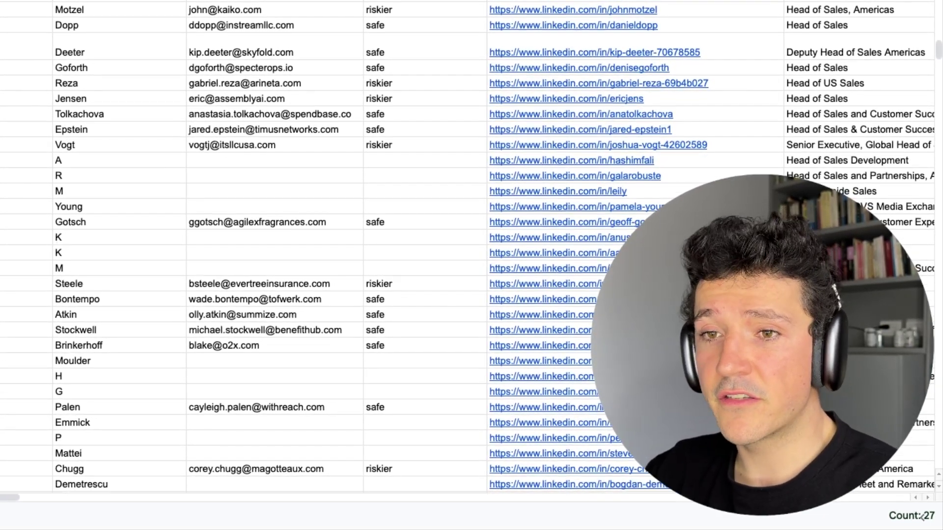
scroll(87, 352, "down", 5)
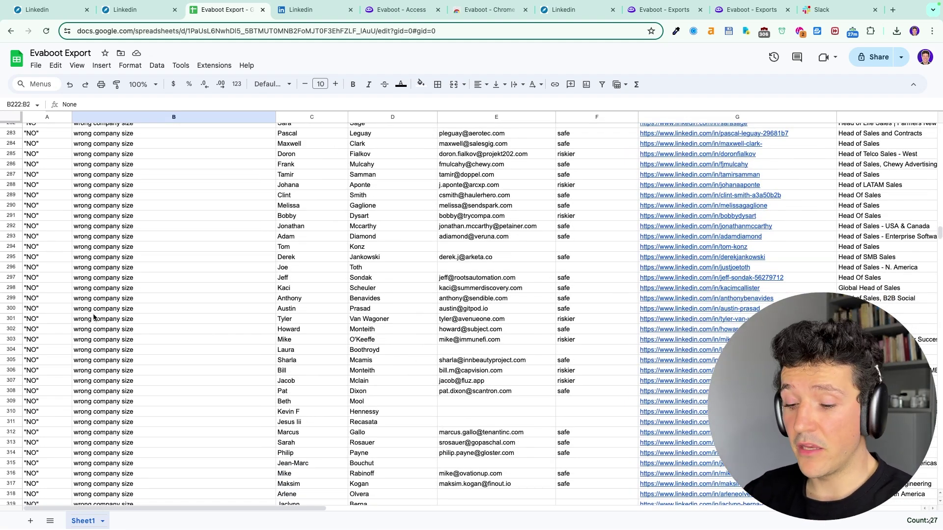
scroll(95, 317, "down", 3)
scroll(95, 317, "up", 2)
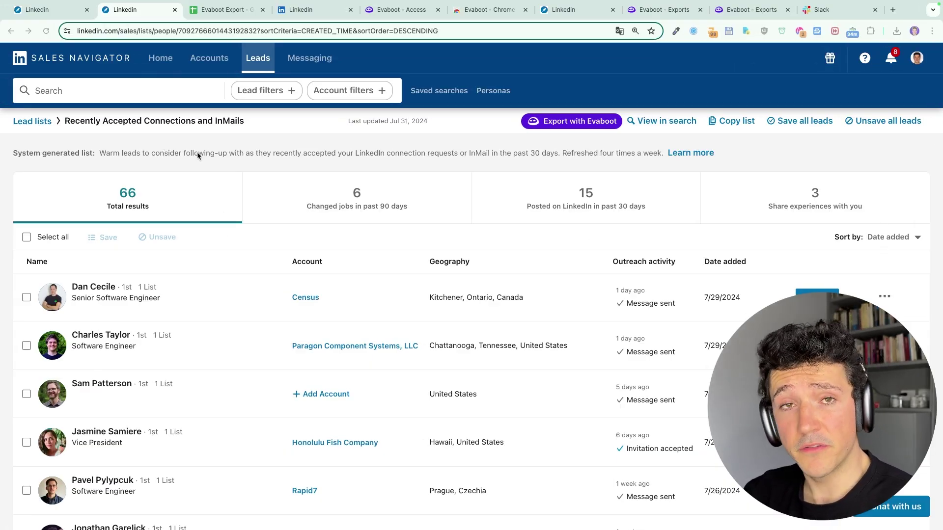
- Run an account search with the Company headcount filter set to 51-200
left_click(219, 60)
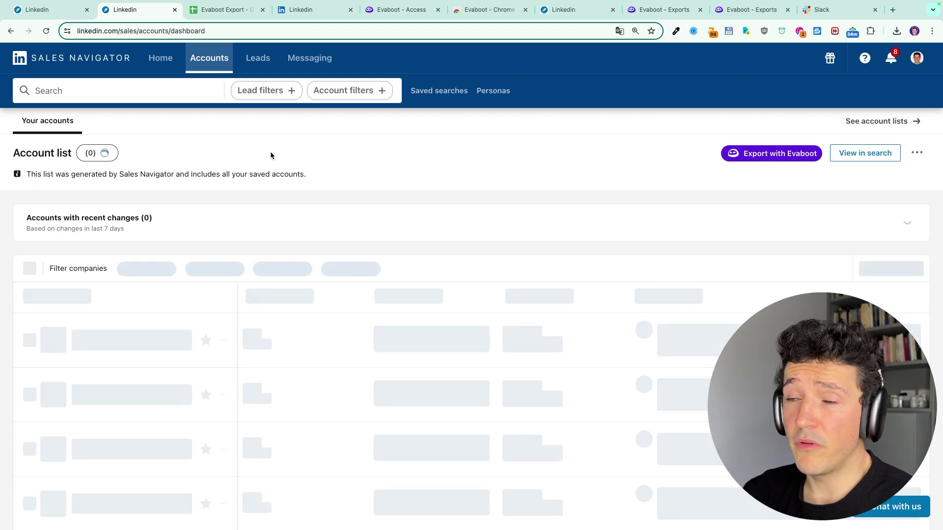
left_click(350, 90)
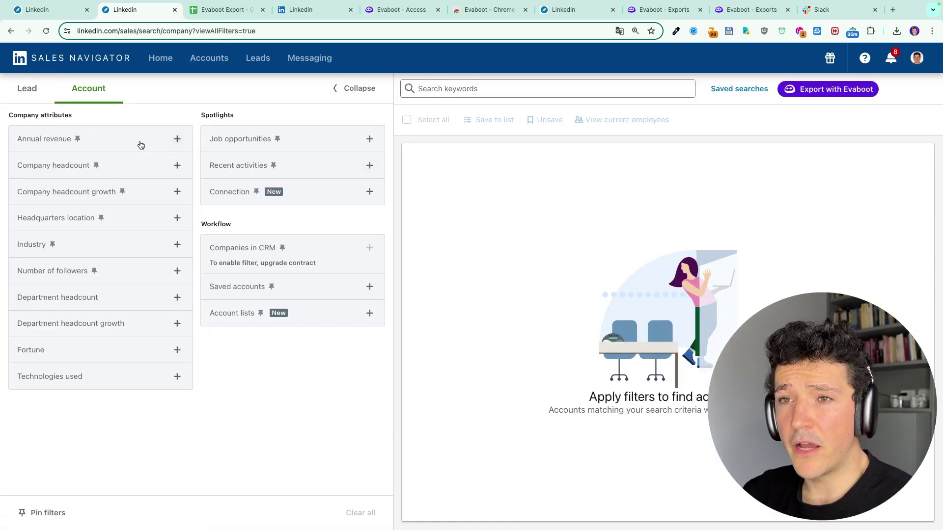
left_click(140, 169)
left_click(63, 211)
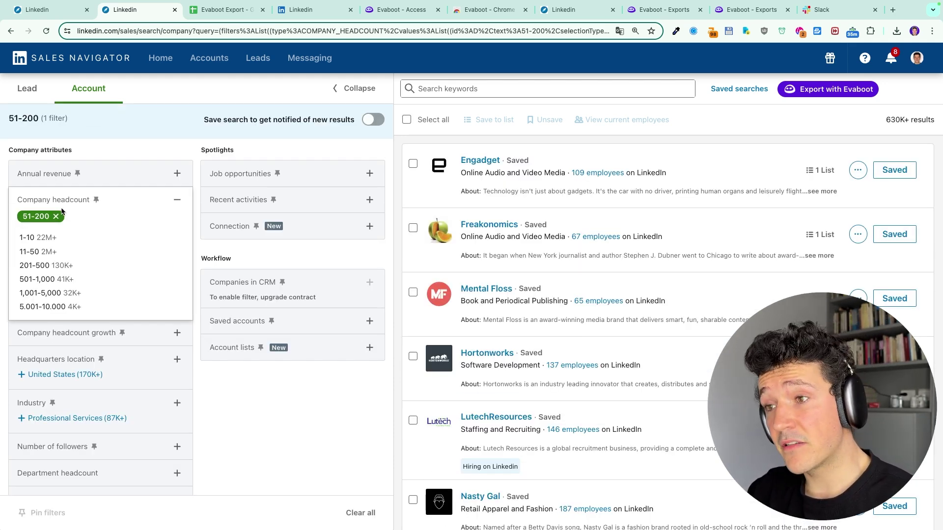
left_click(260, 440)
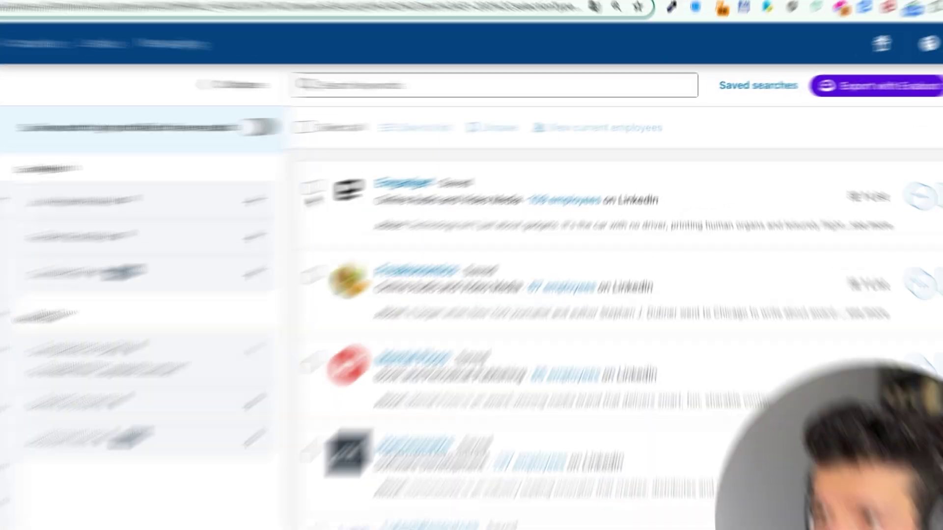
- Select all 25 accounts on the results page and save them to the Test list
left_click(413, 163)
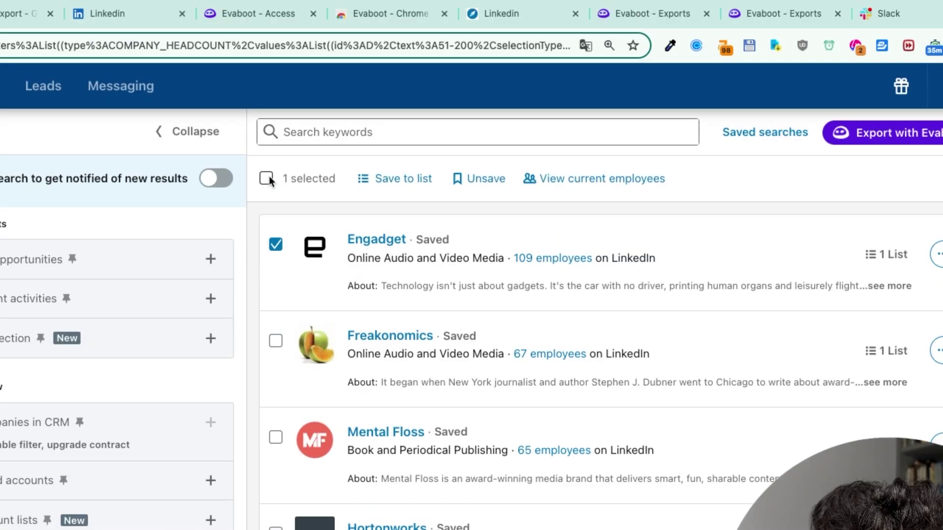
left_click(266, 130)
left_click(420, 138)
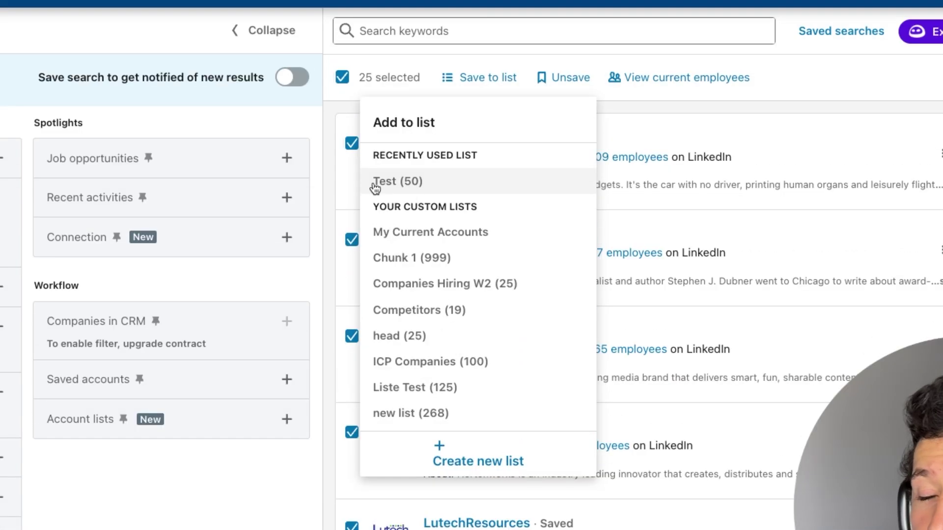
left_click(407, 189)
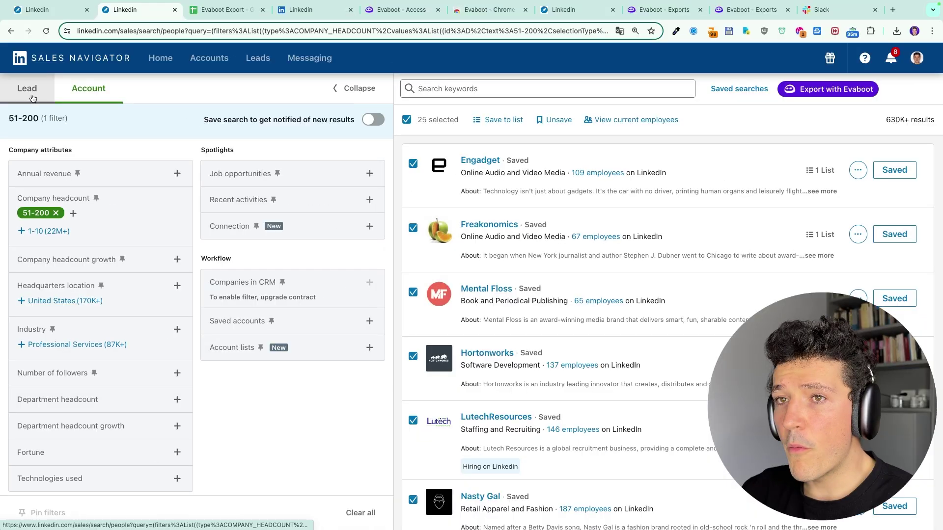
- Switch to a lead search keeping the headcount filter and add the Test account list filter
left_click(31, 91)
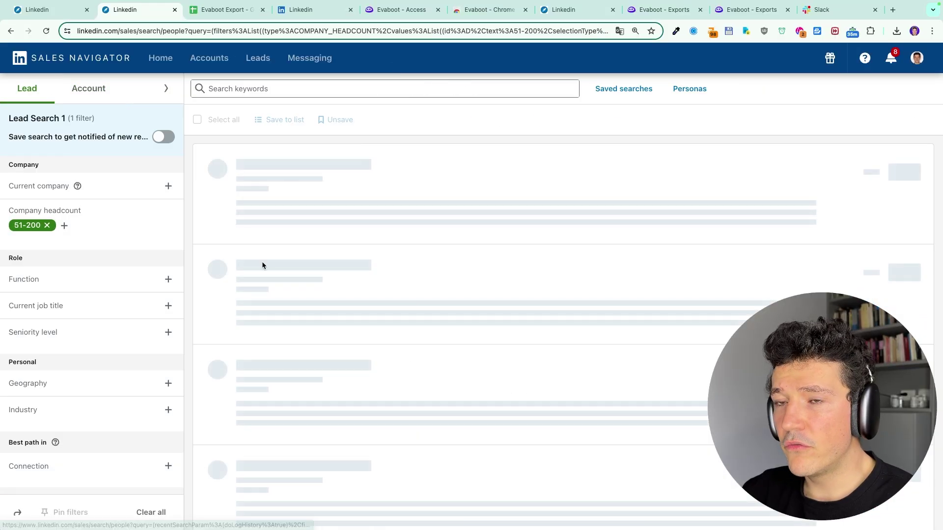
left_click(166, 90)
scroll(289, 314, "down", 5)
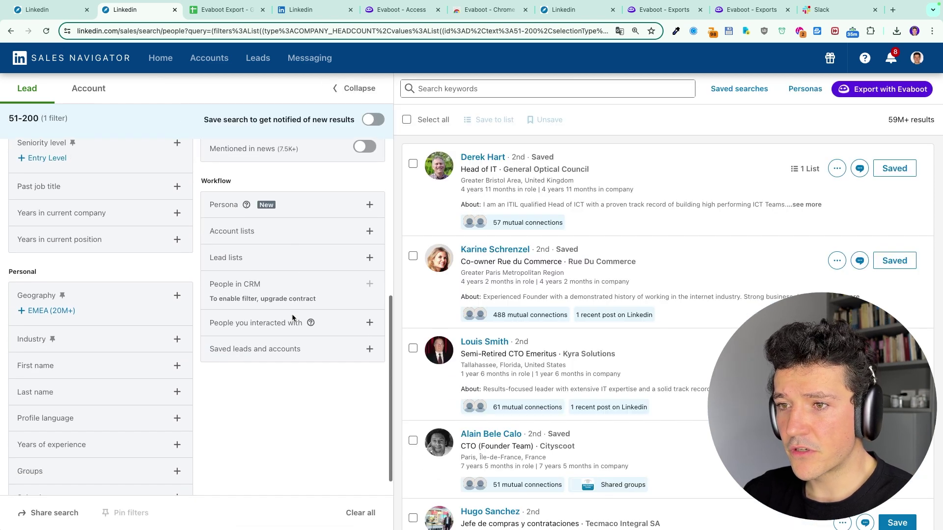
left_click(281, 239)
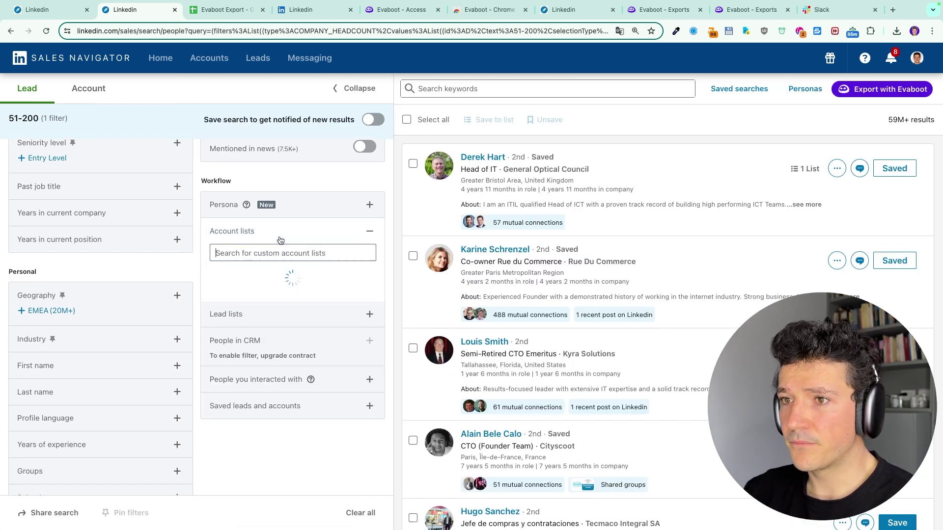
type("test")
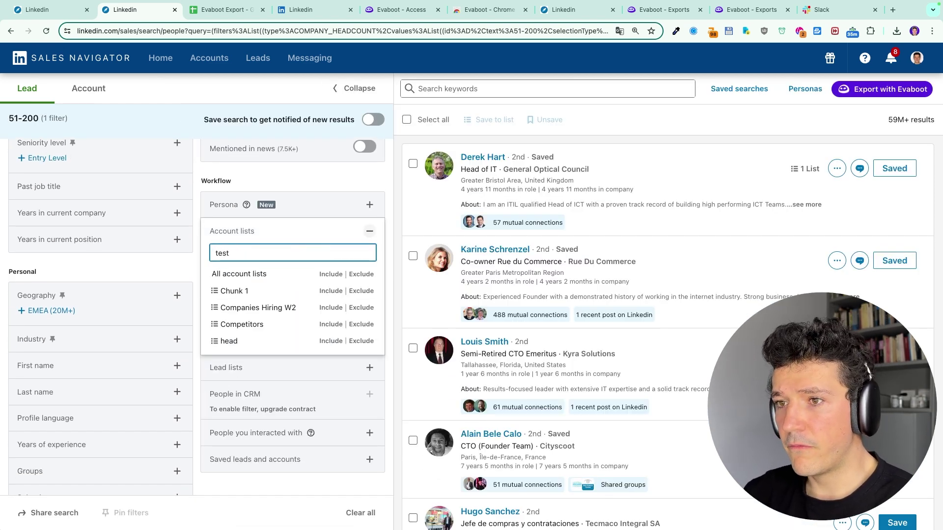
key("Return")
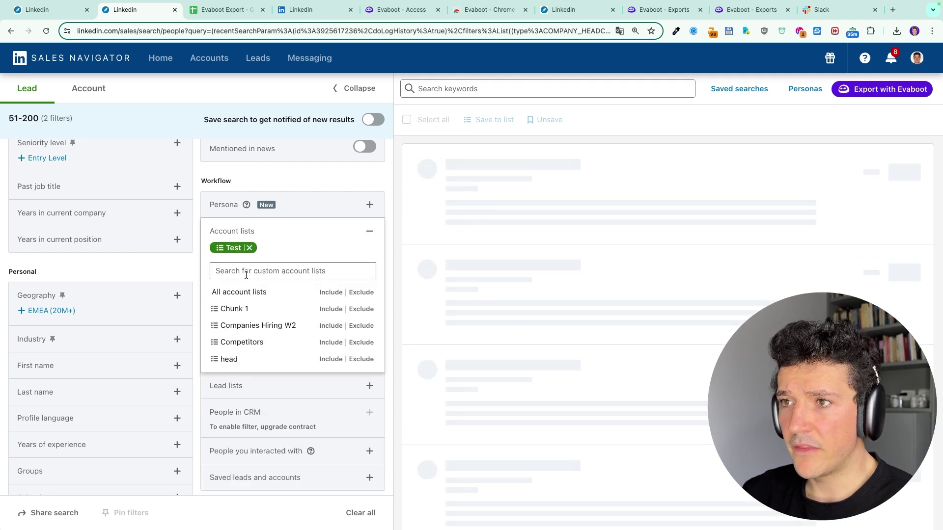
left_click(395, 308)
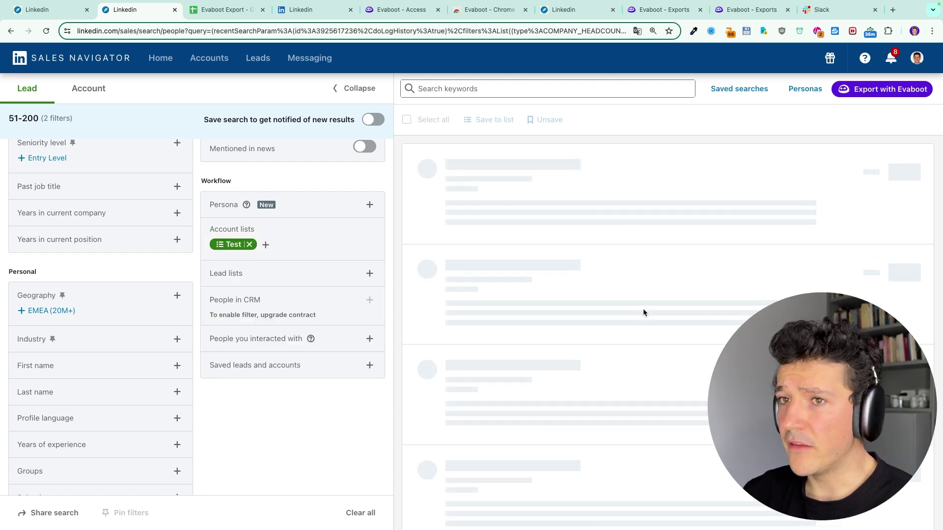
- Add CEO as the Current job title filter to narrow results to 32 leads
scroll(147, 295, "up", 5)
left_click(145, 270)
type("CEO")
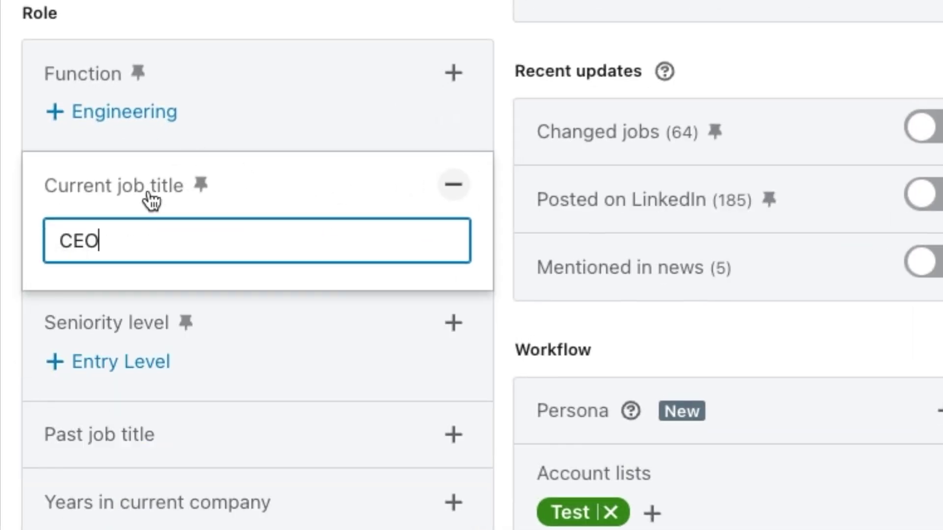
key("Return")
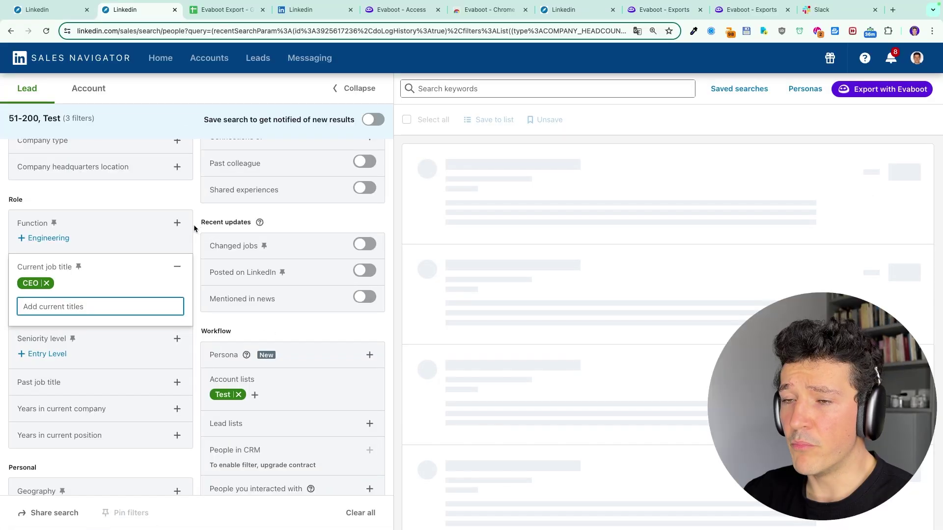
left_click(193, 225)
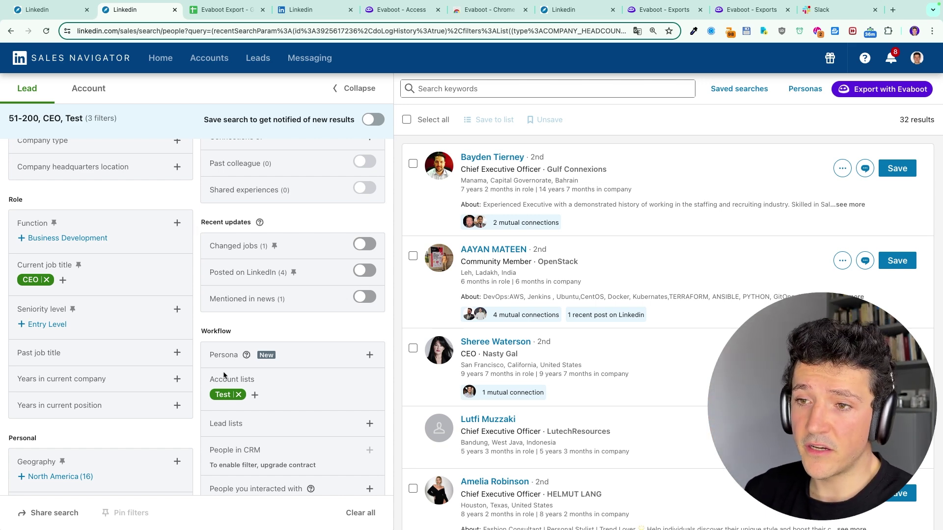
scroll(223, 375, "down", 2)
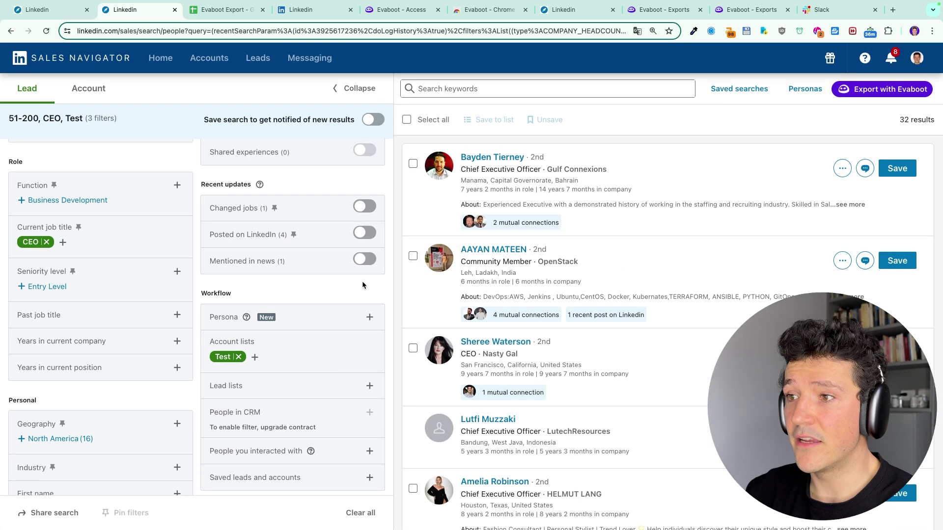